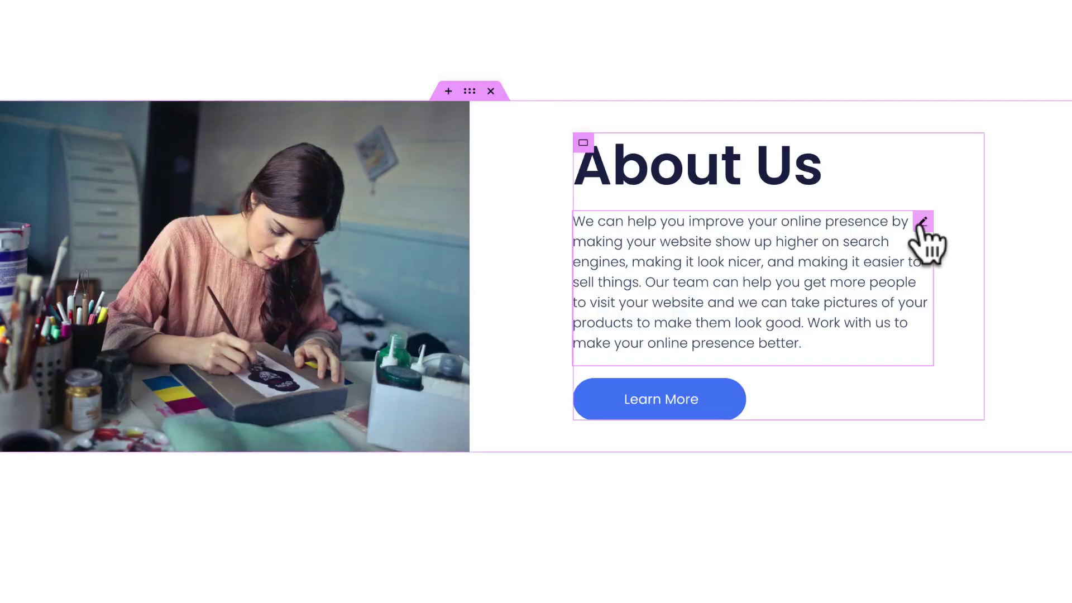
# - Shorten the About Us paragraph with the AI 'Make it shorter' option
pyautogui.click(923, 222)
pyautogui.click(184, 158)
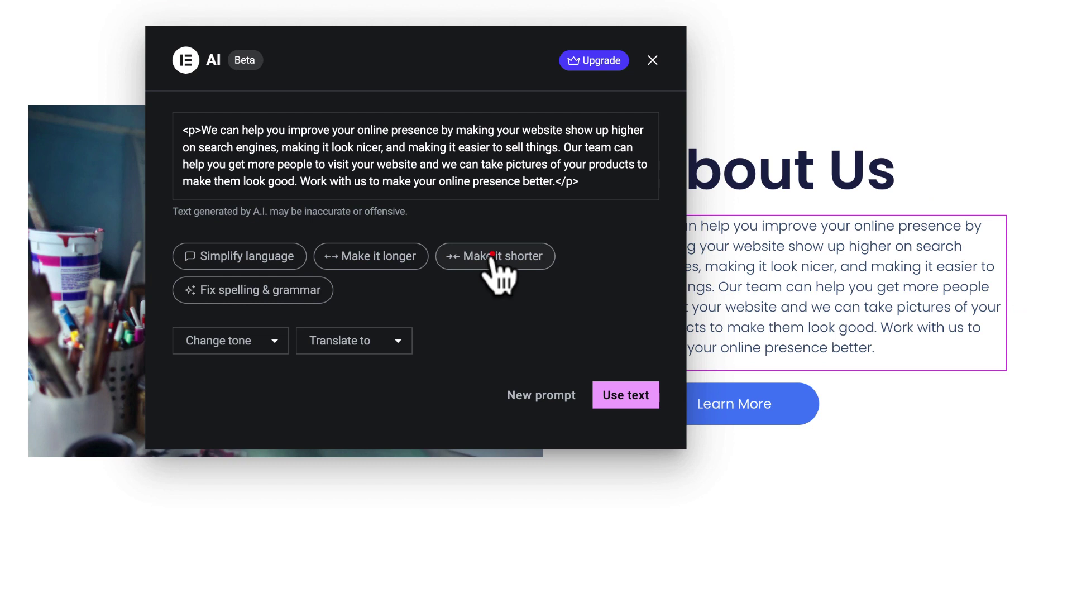
pyautogui.click(493, 255)
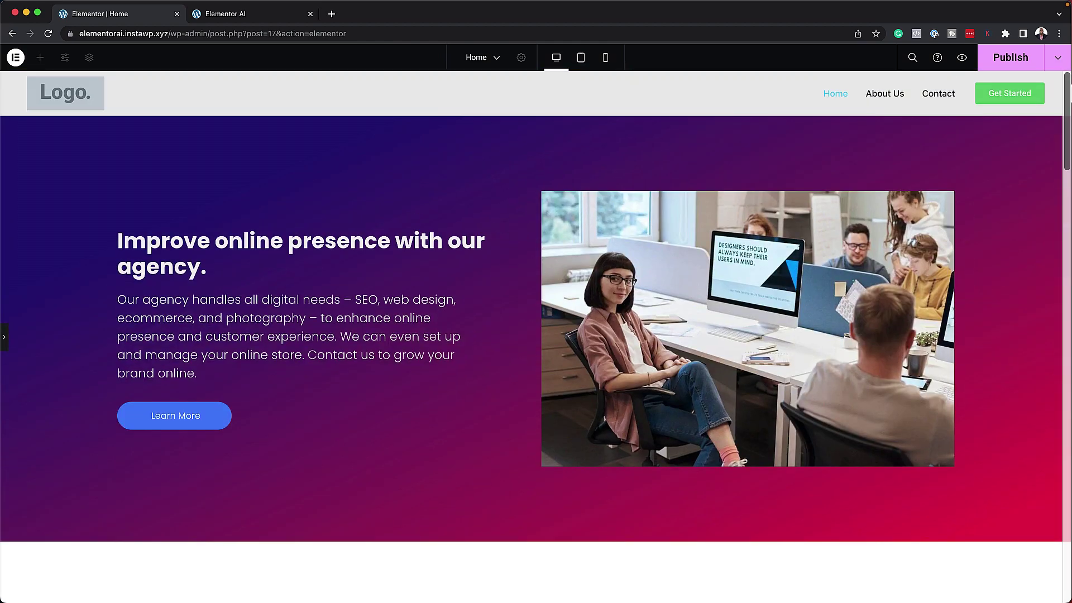
# - Scroll down through the page to review its content
pyautogui.scroll(-6, 536, 335)
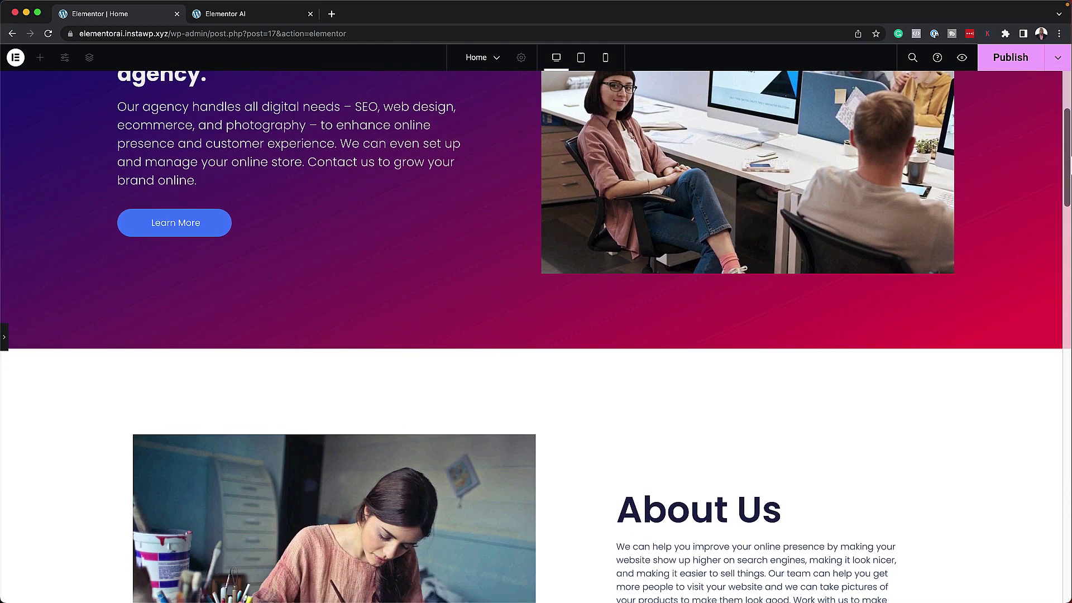
pyautogui.scroll(-4, 536, 335)
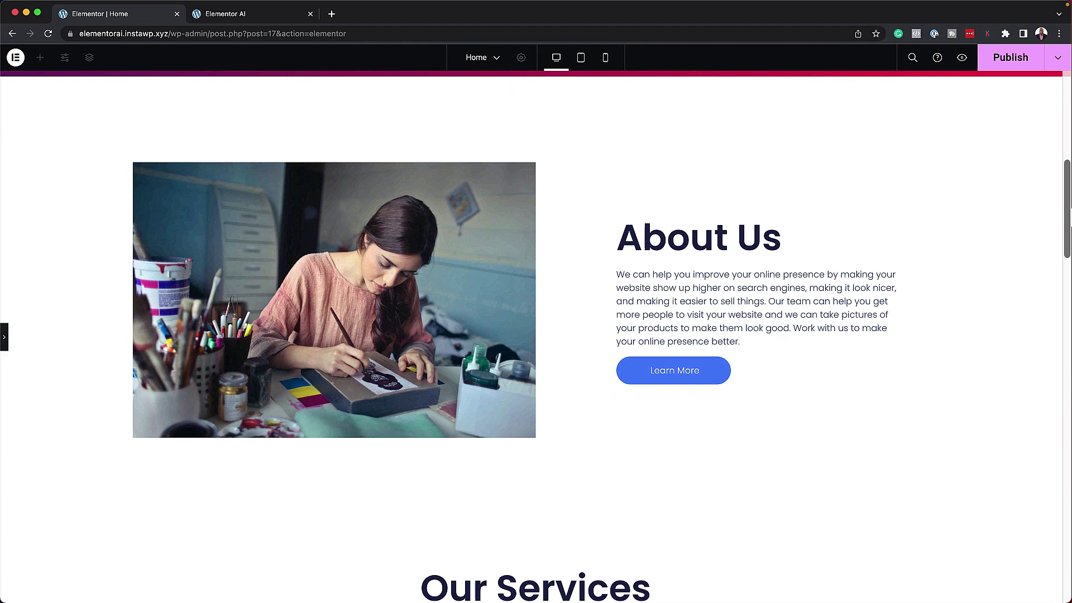
pyautogui.scroll(-4, 536, 335)
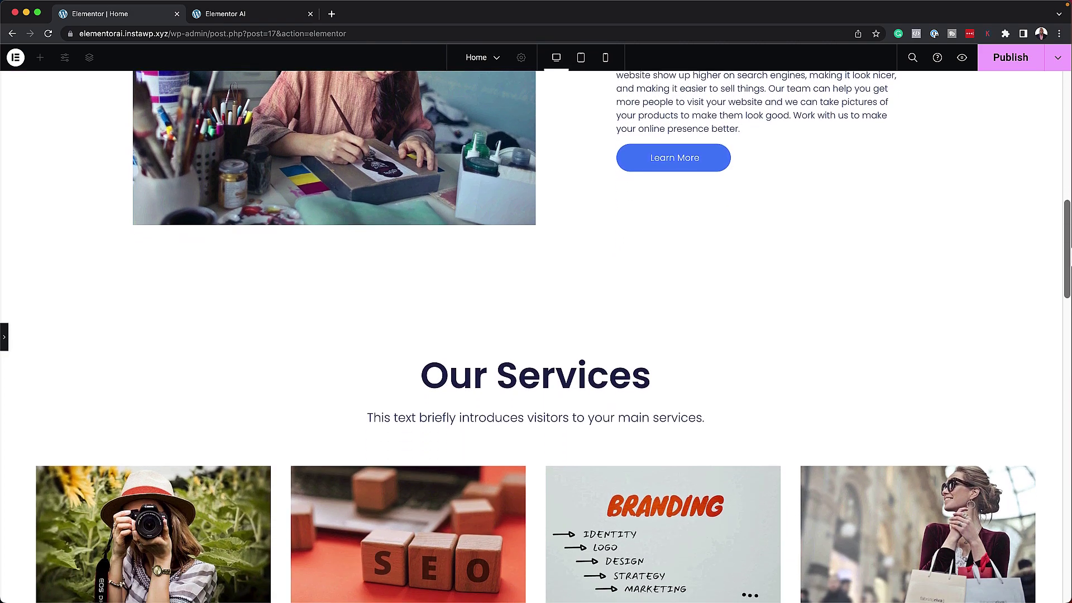
pyautogui.scroll(-2, 536, 335)
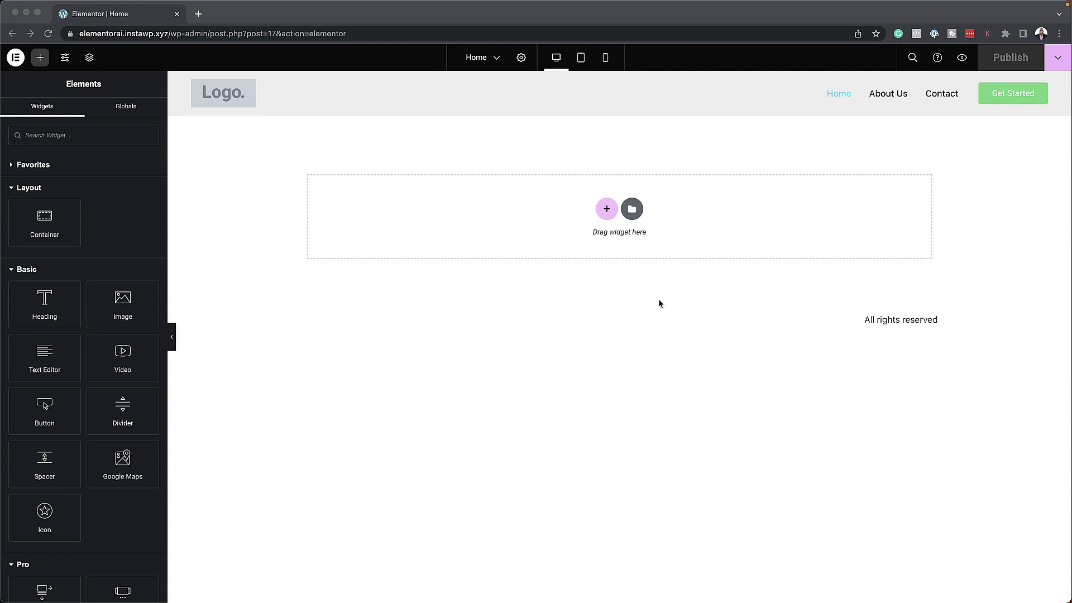
# - Insert the Wireframe – Home 2 page template and apply its page settings
pyautogui.click(637, 210)
pyautogui.click(636, 211)
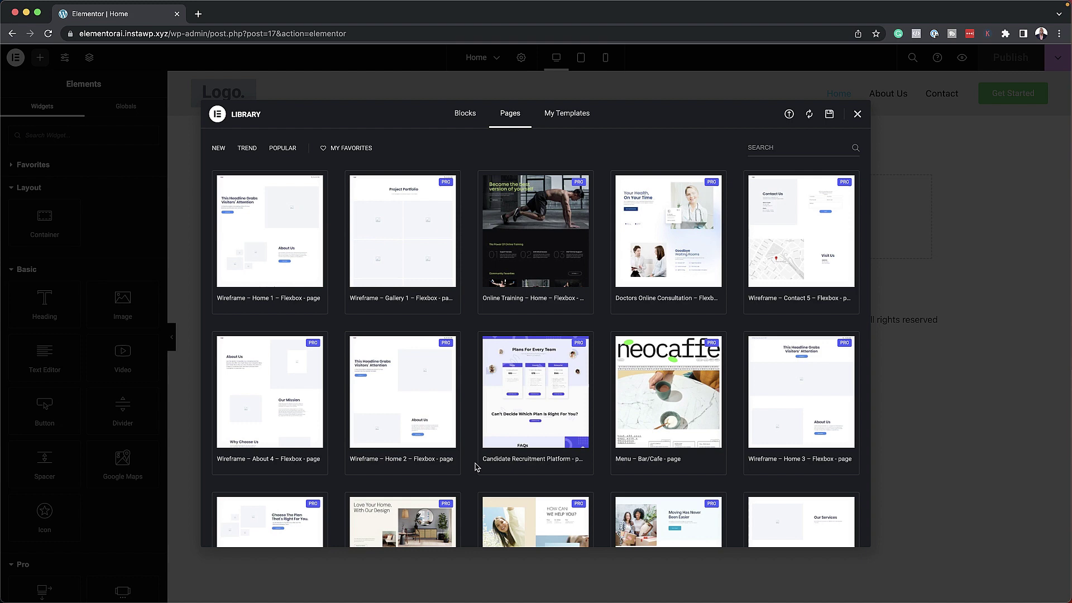
pyautogui.moveTo(411, 390)
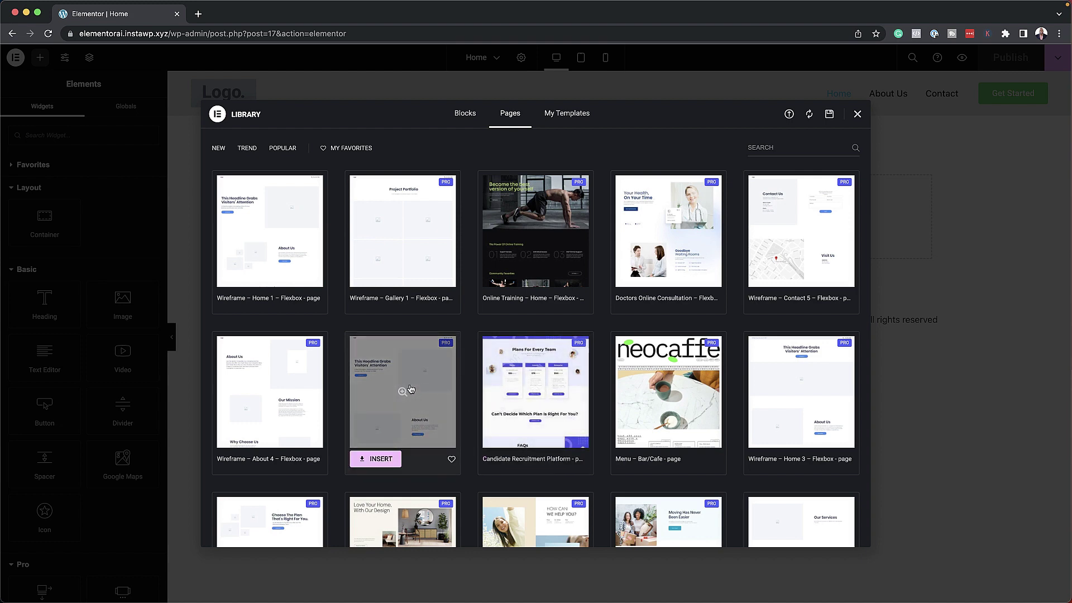
pyautogui.click(385, 460)
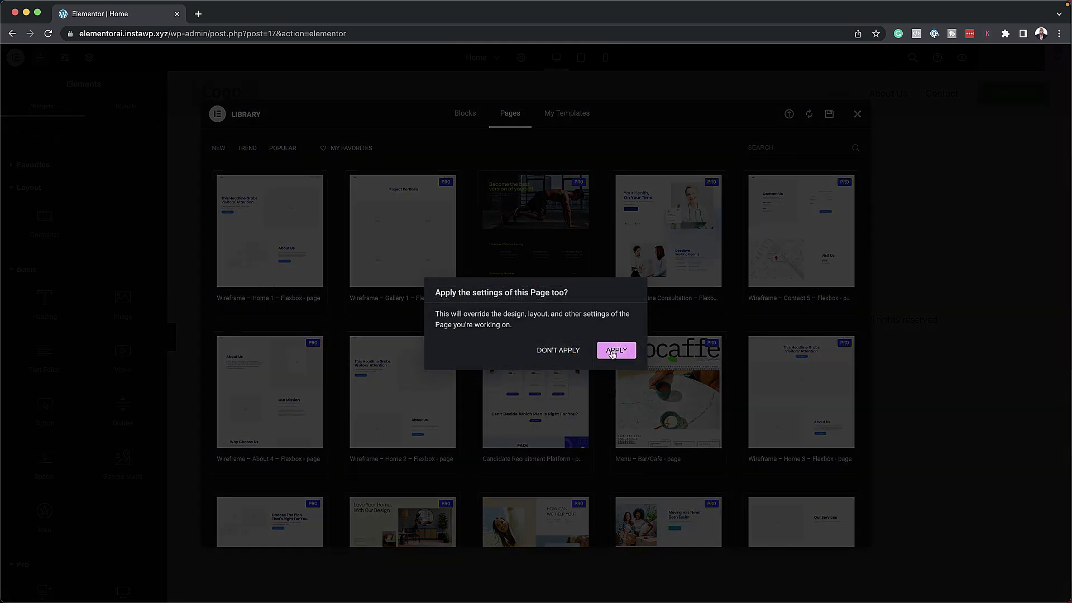
pyautogui.click(614, 352)
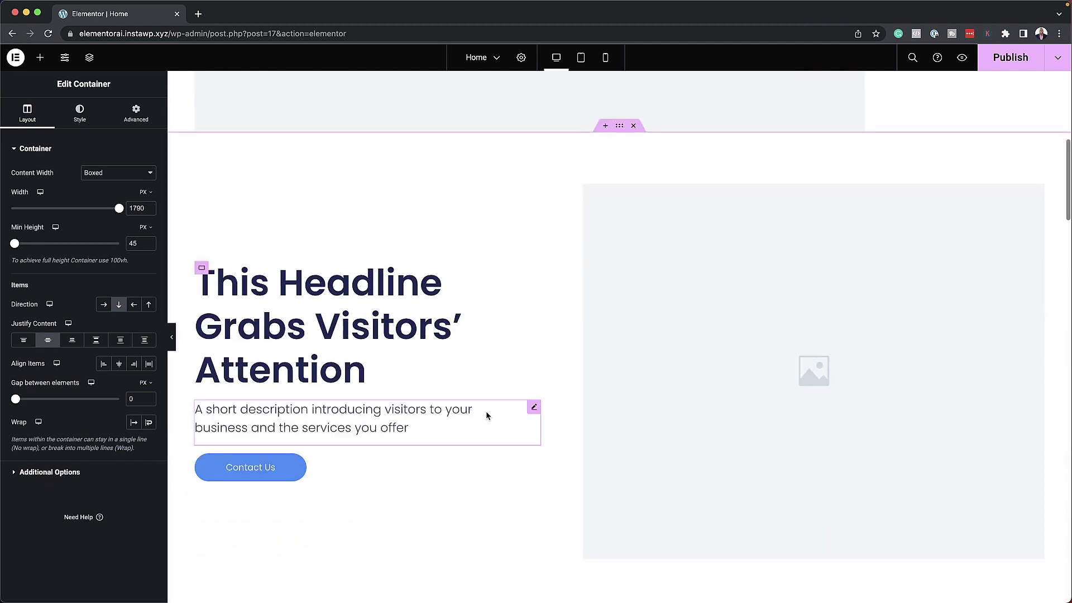
# - Delete the large placeholder image section at the top of the page
pyautogui.scroll(8, 486, 414)
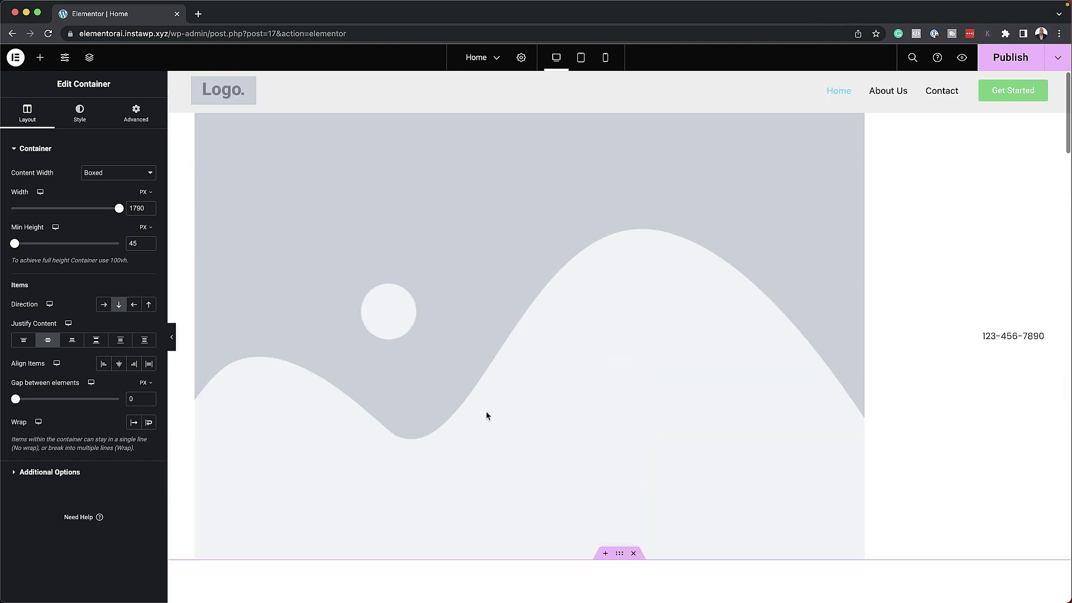
pyautogui.moveTo(642, 131)
pyautogui.click(633, 110)
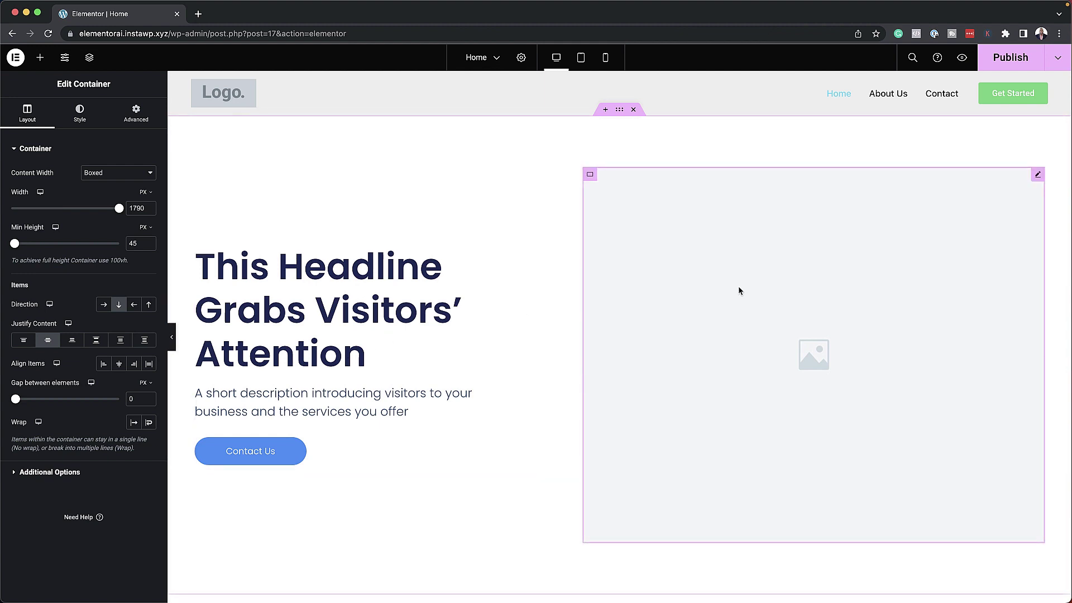
# - Set the hero image to the office team photo and About Us to the painting photo
pyautogui.click(1039, 176)
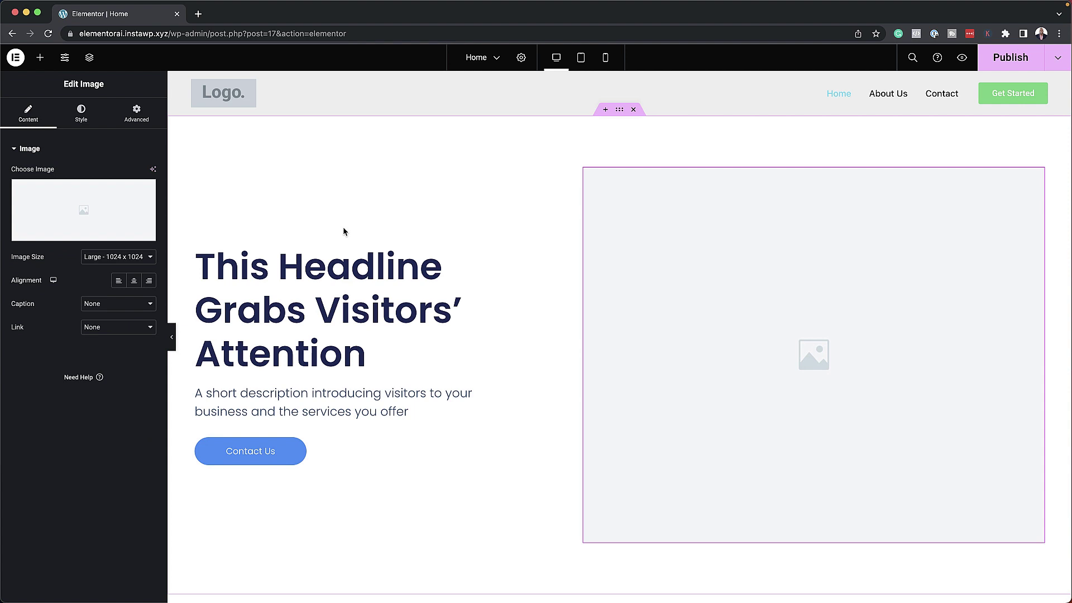
pyautogui.click(110, 217)
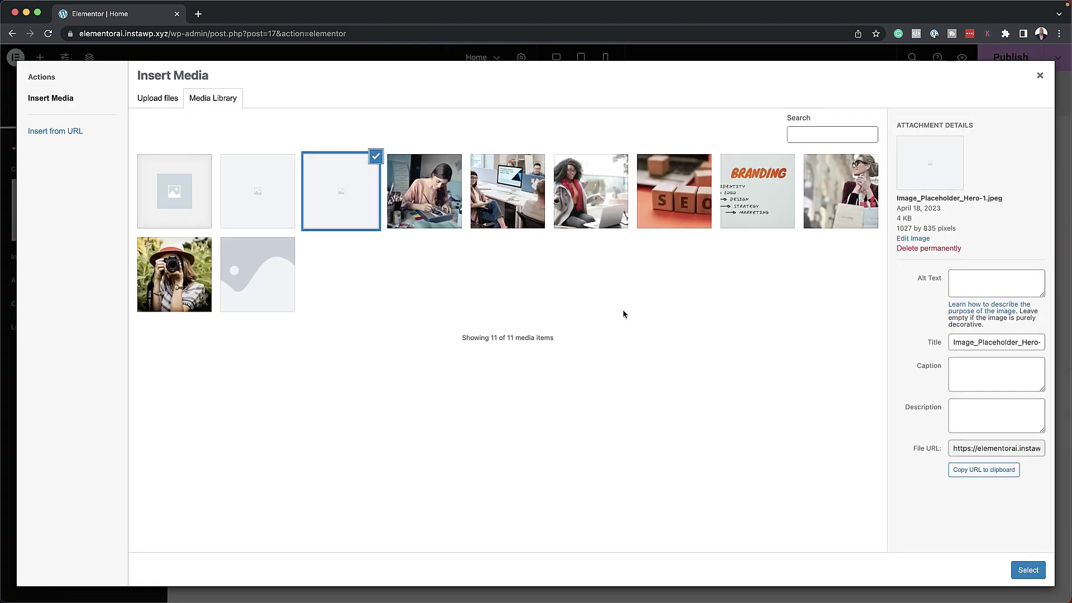
pyautogui.click(514, 202)
pyautogui.click(1028, 569)
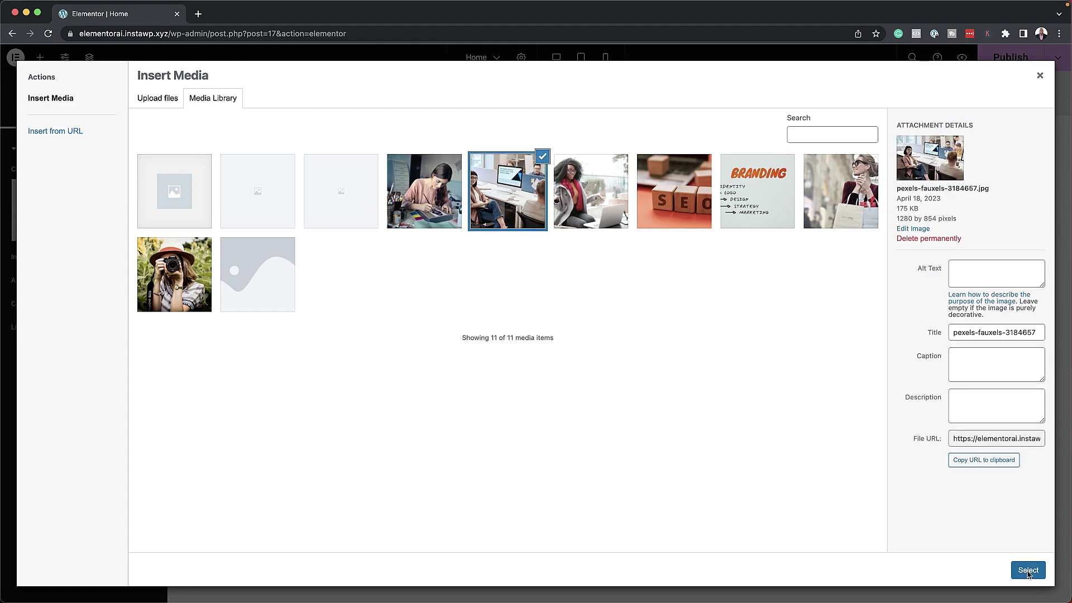
pyautogui.scroll(-5, 498, 525)
pyautogui.scroll(-10, 498, 525)
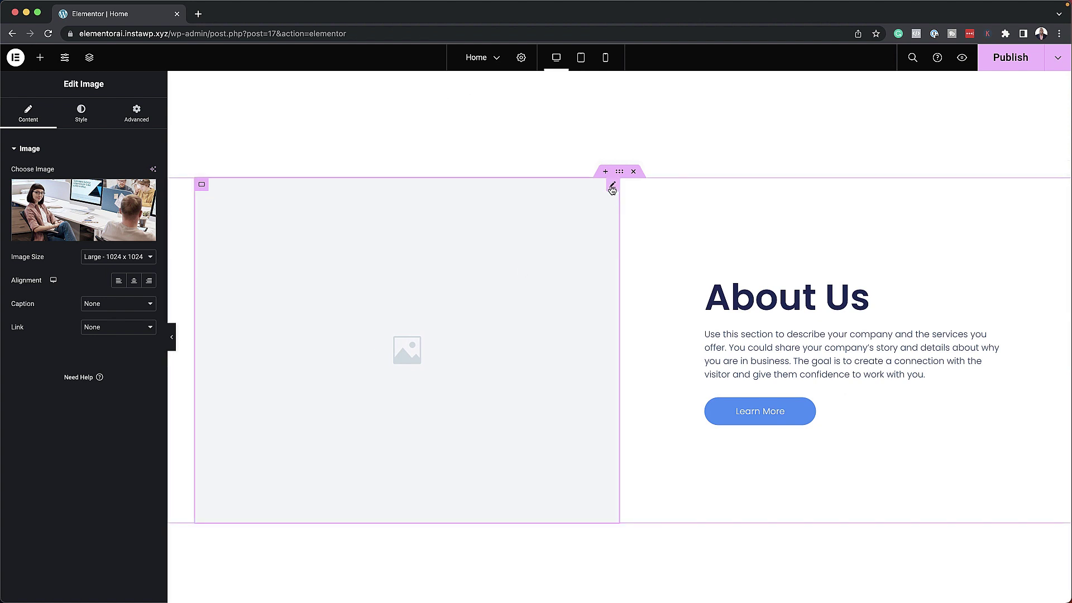
pyautogui.click(69, 214)
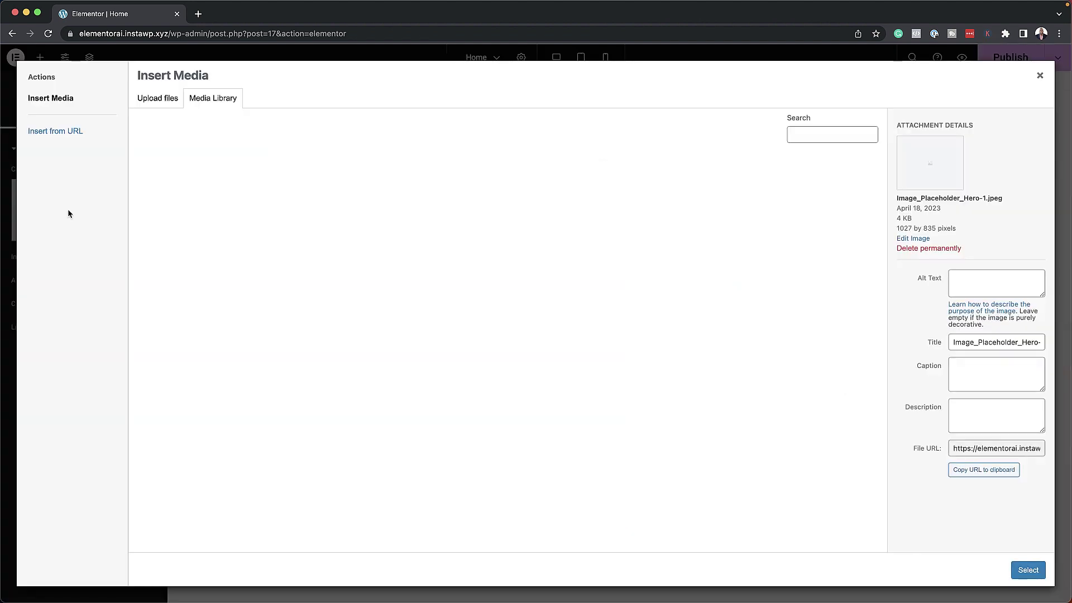
pyautogui.click(429, 203)
pyautogui.click(1027, 570)
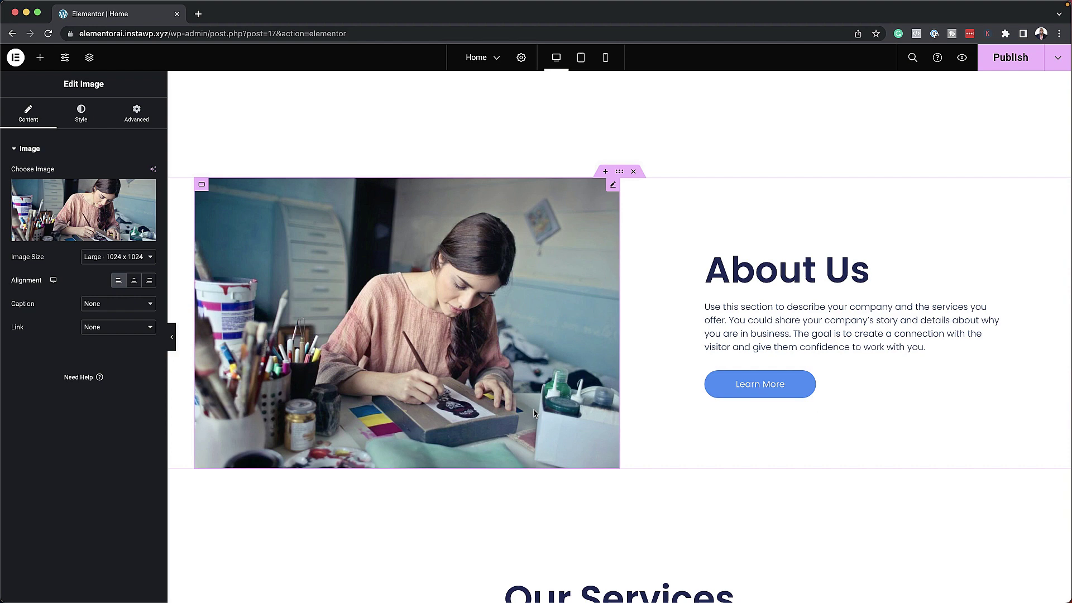
# - Give Service 1 the woman-with-camera photo and Service 2 the SEO wooden blocks photo
pyautogui.scroll(-7, 534, 410)
pyautogui.scroll(-3, 534, 414)
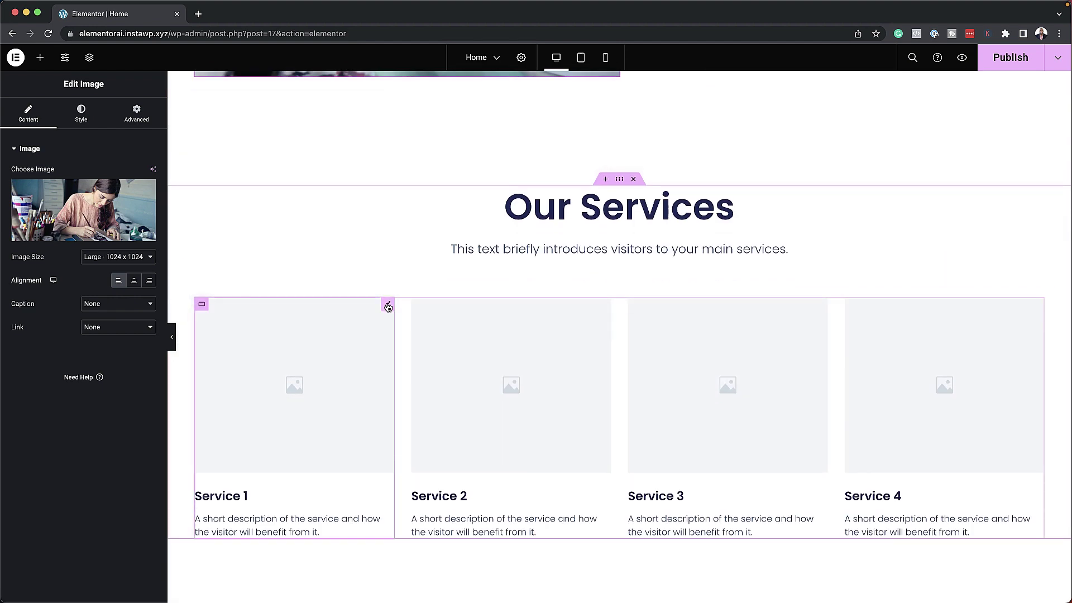
pyautogui.click(387, 304)
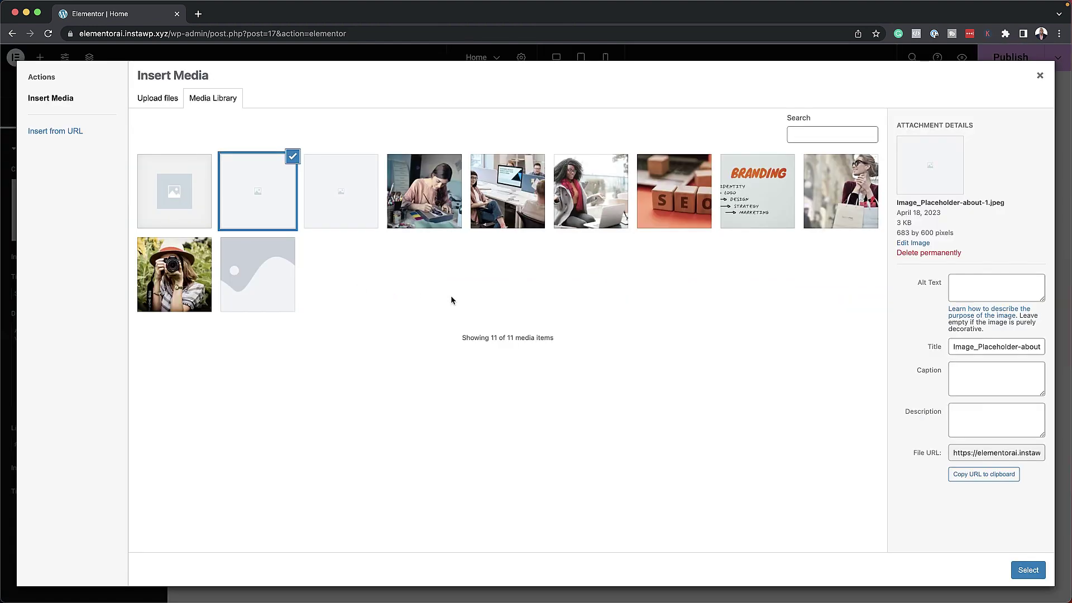
pyautogui.click(178, 287)
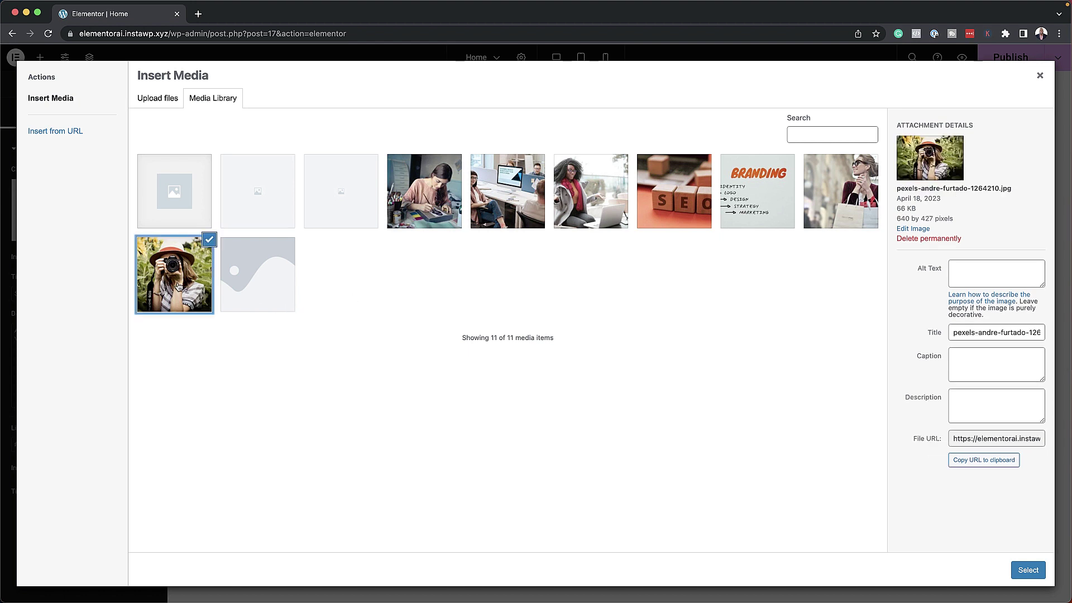
pyautogui.click(1028, 570)
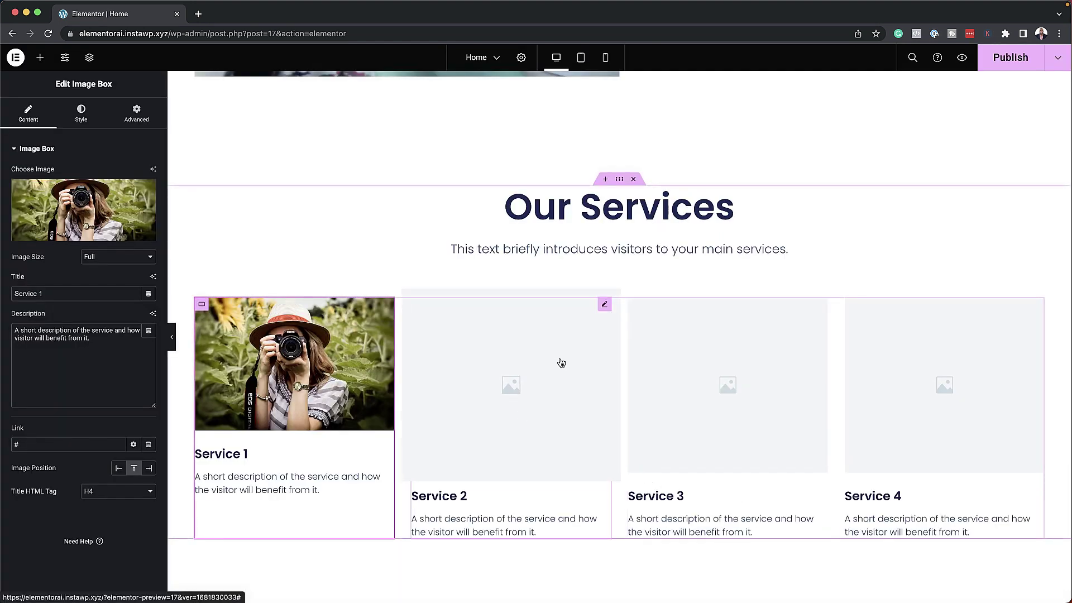
pyautogui.click(606, 307)
pyautogui.click(92, 213)
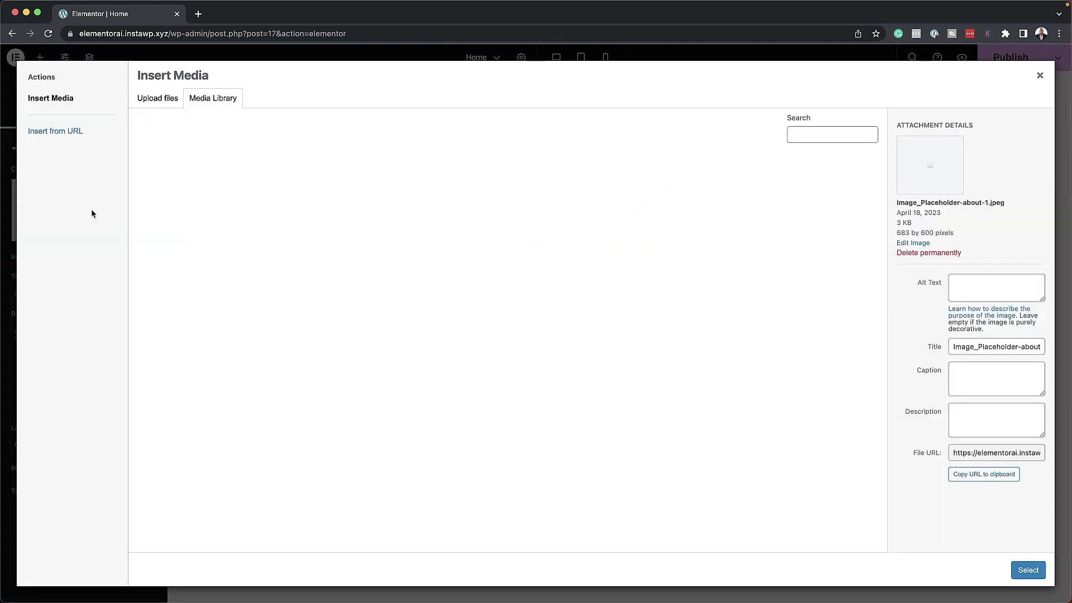
pyautogui.click(704, 182)
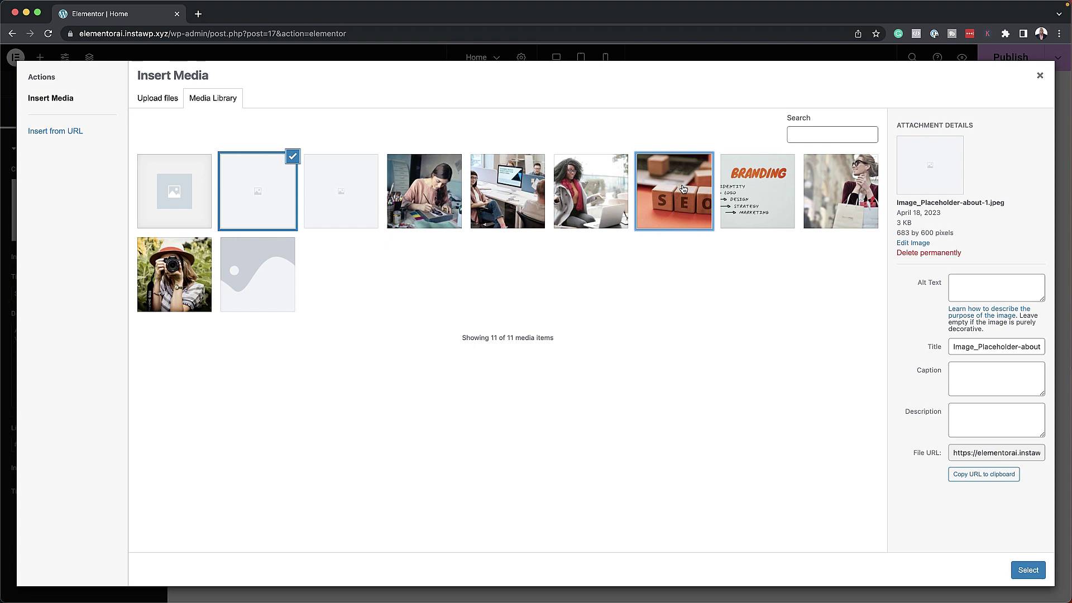
pyautogui.click(1028, 569)
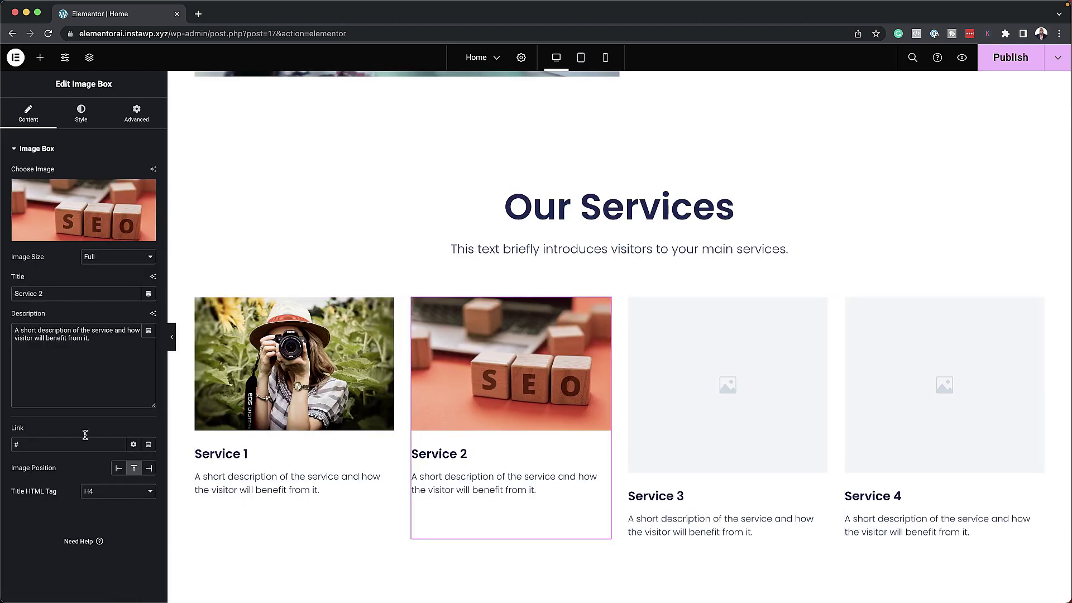
# - Give Service 3 the BRANDING photo and Service 4 the shopping-bag photo
pyautogui.click(822, 305)
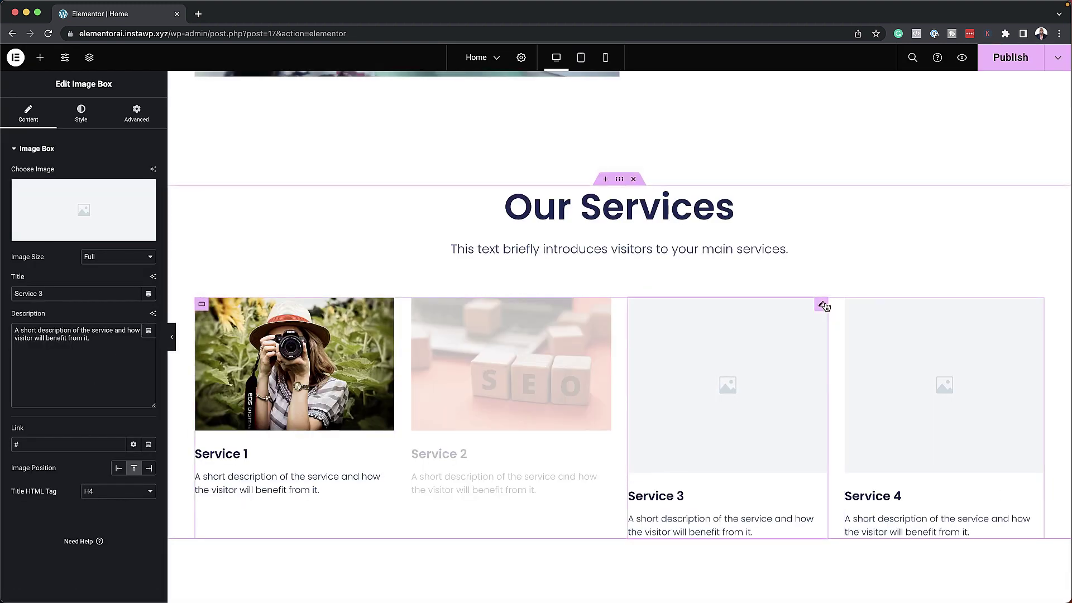
pyautogui.click(104, 215)
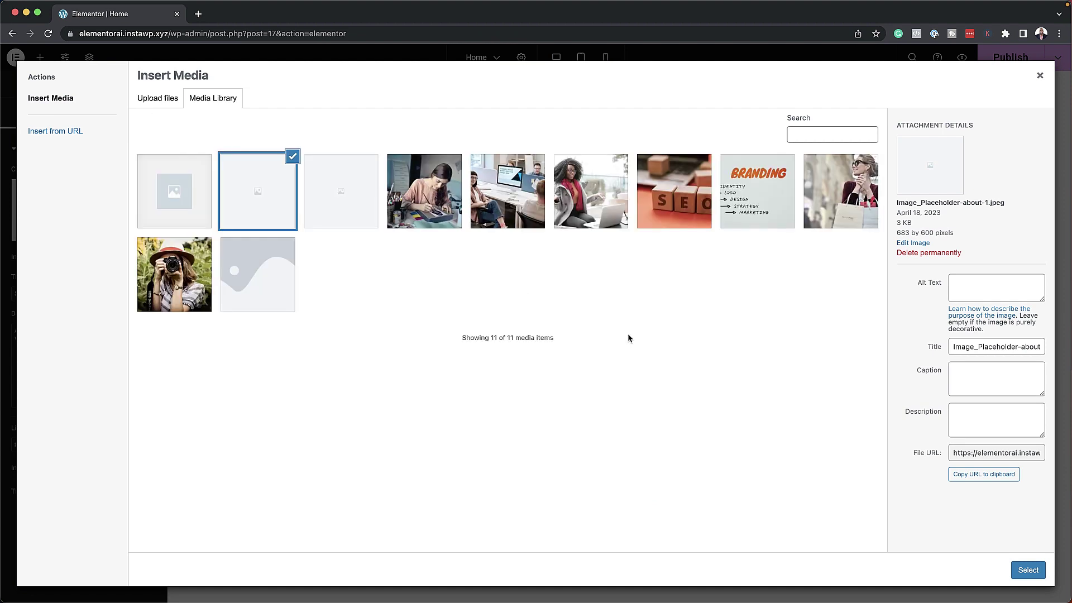
pyautogui.click(763, 200)
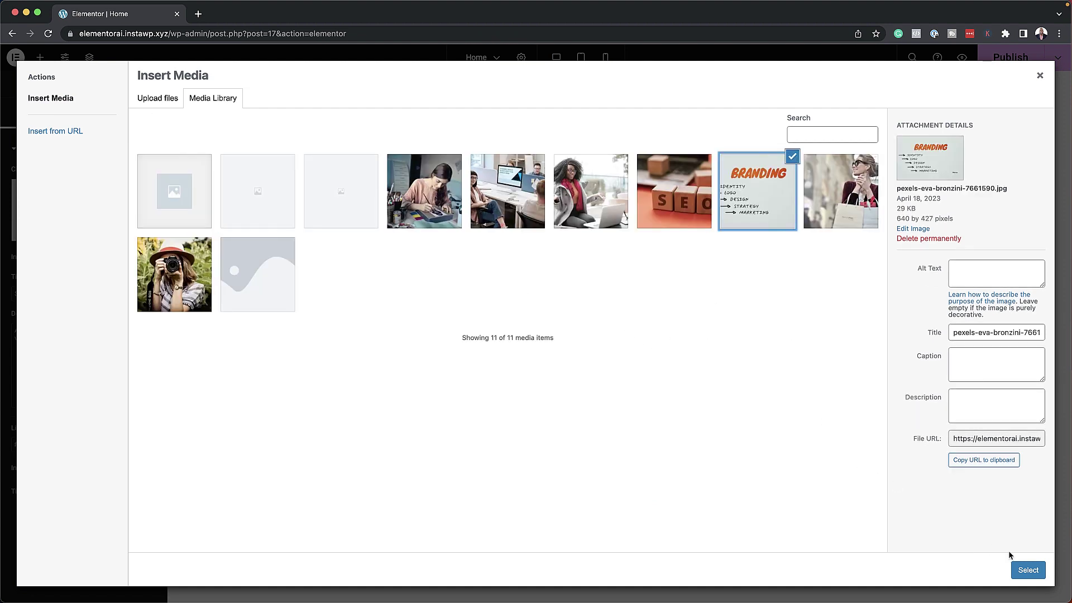
pyautogui.click(1029, 570)
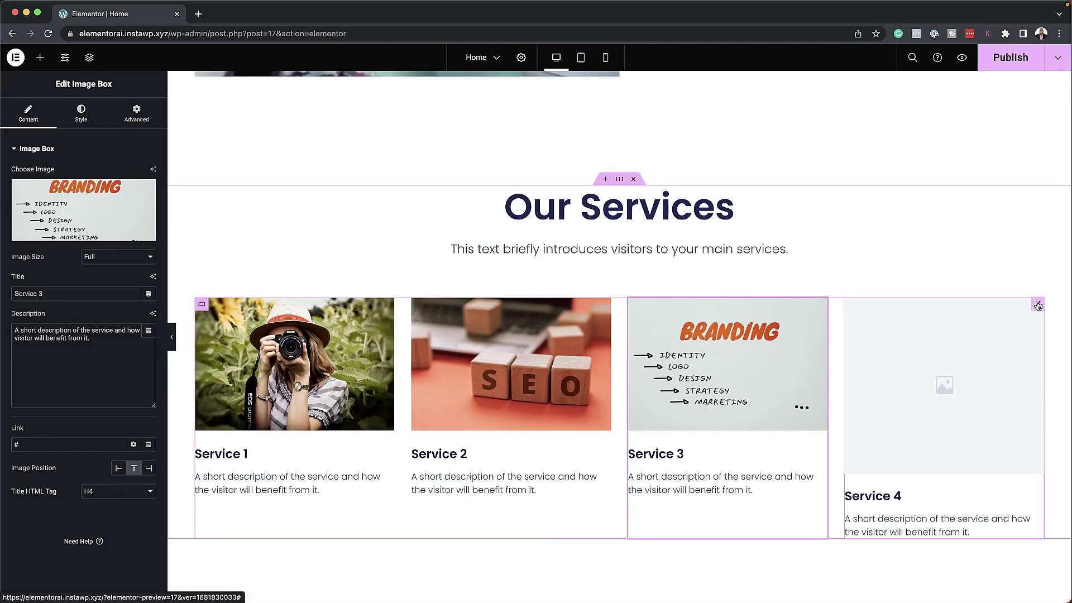
pyautogui.click(1023, 319)
pyautogui.click(92, 214)
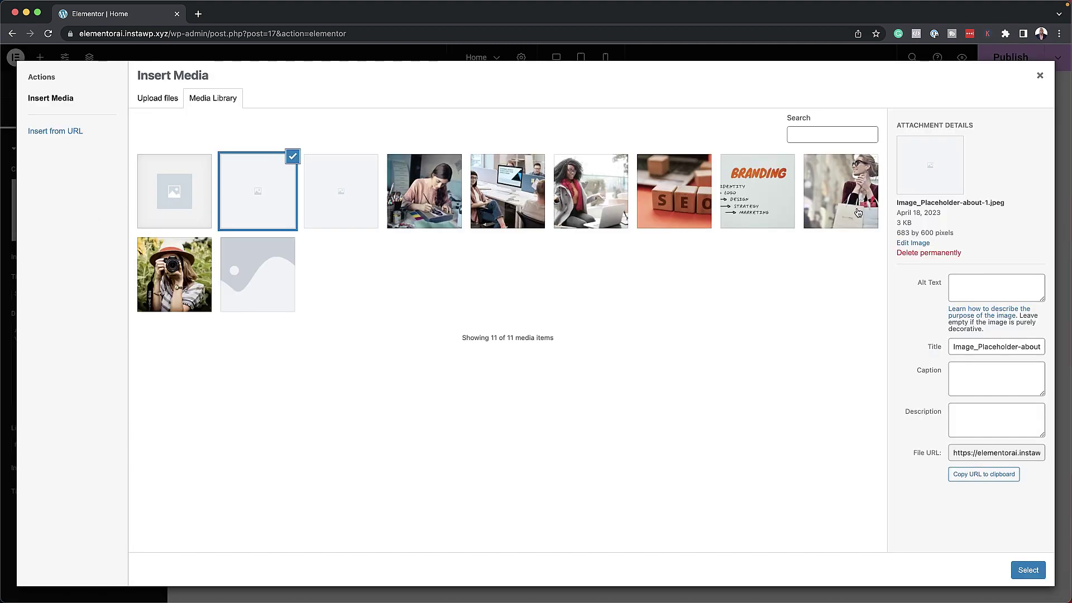
pyautogui.click(858, 212)
pyautogui.click(1028, 570)
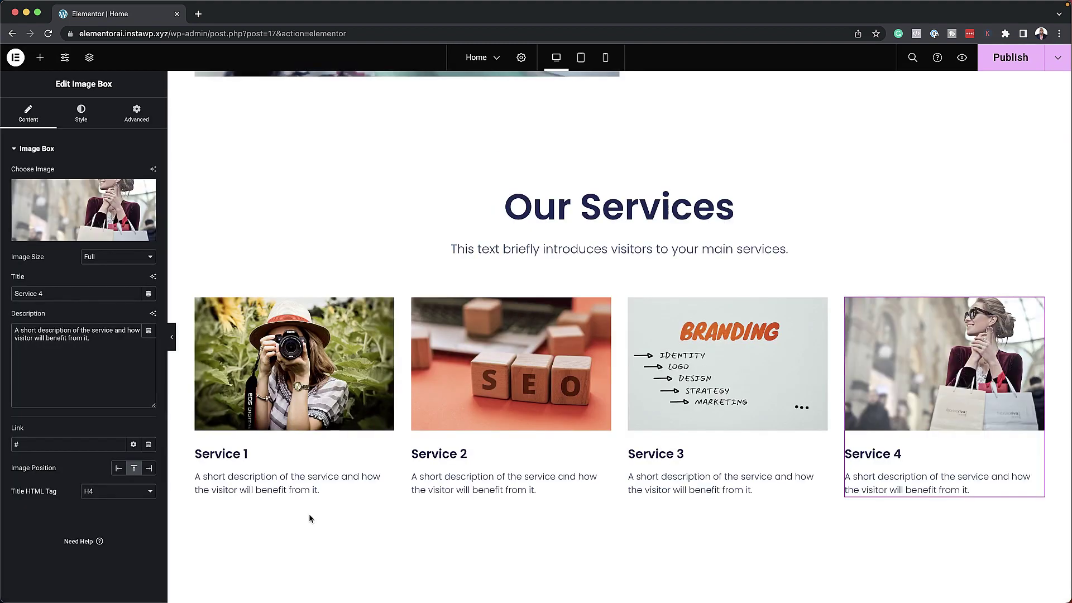
# - Swap the lead section's placeholder for the woman-at-a-laptop photo, then scroll back to the top
pyautogui.scroll(-10, 483, 513)
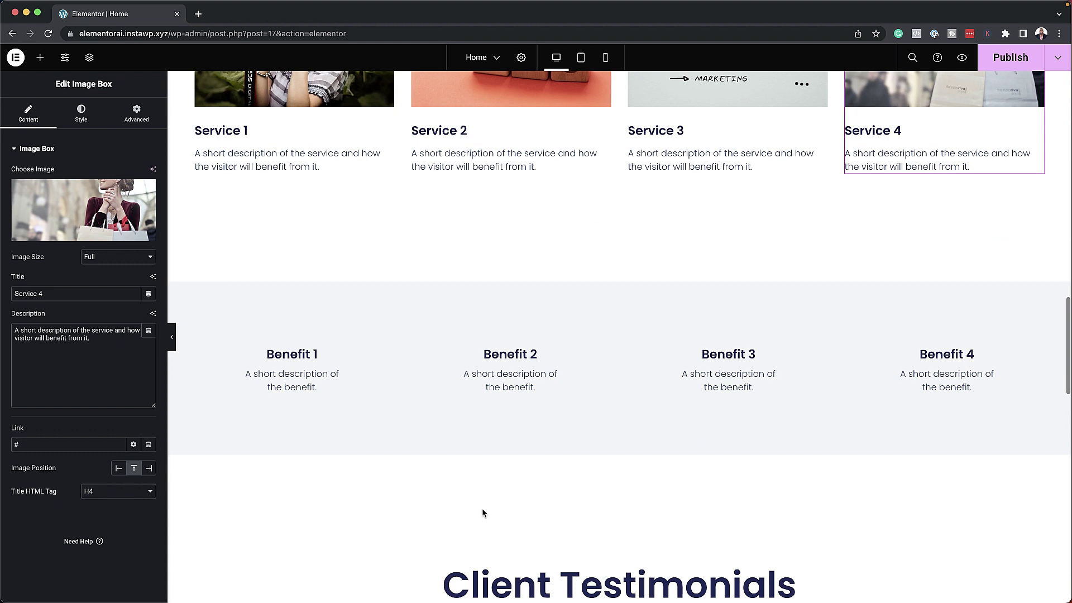
pyautogui.scroll(-10, 482, 512)
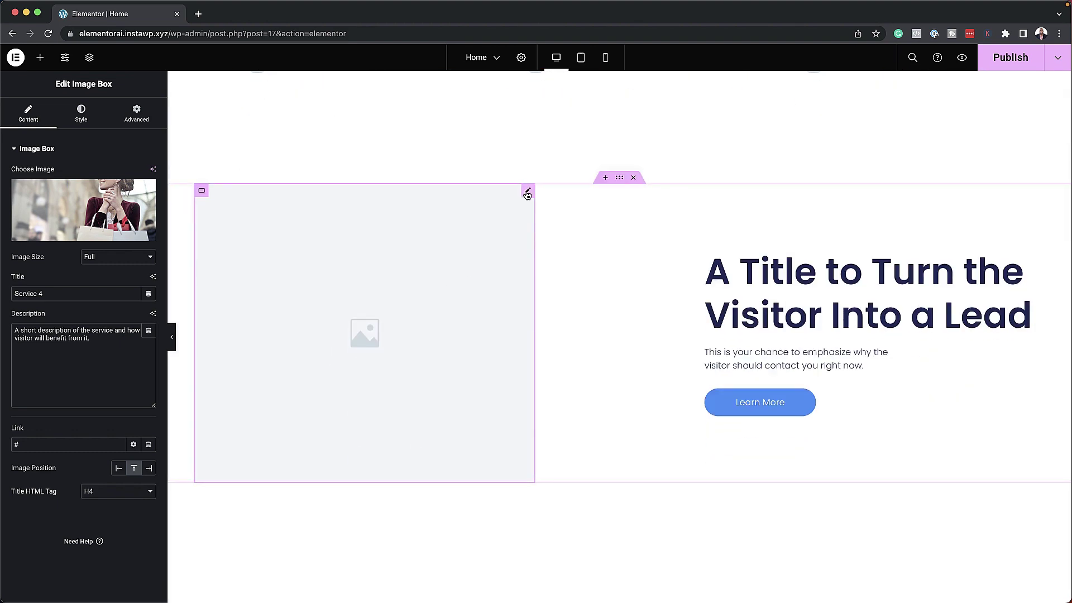
pyautogui.click(527, 192)
pyautogui.click(115, 204)
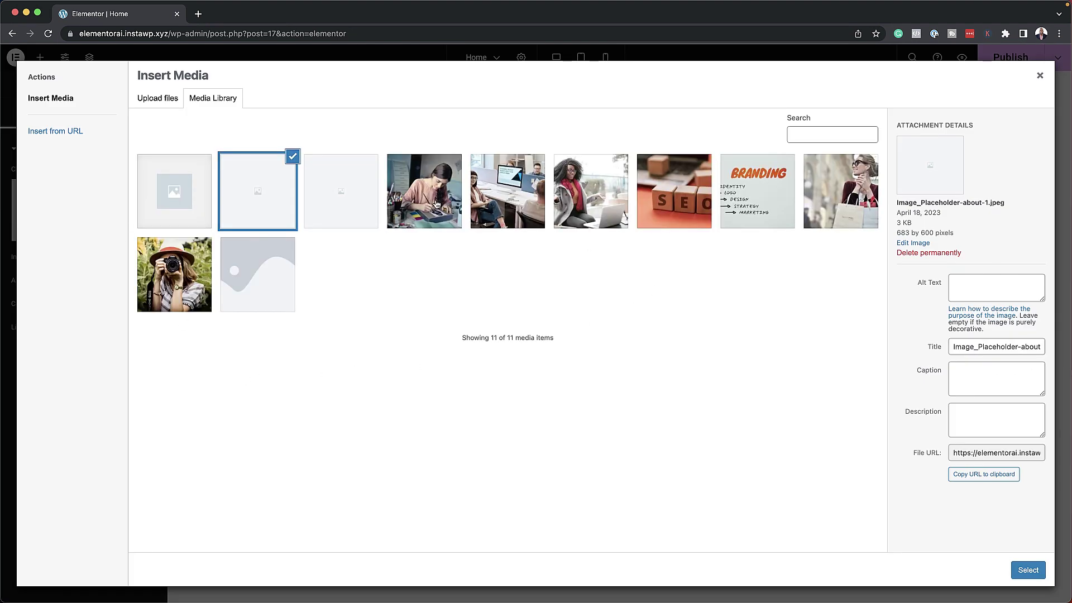
pyautogui.click(604, 196)
pyautogui.click(1027, 570)
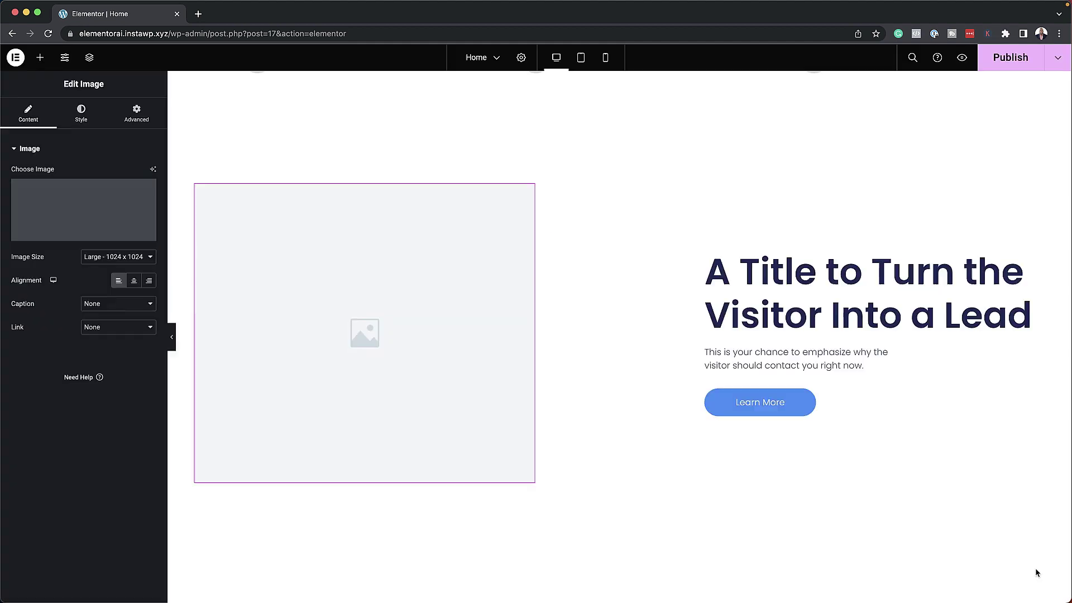
pyautogui.scroll(-3, 317, 503)
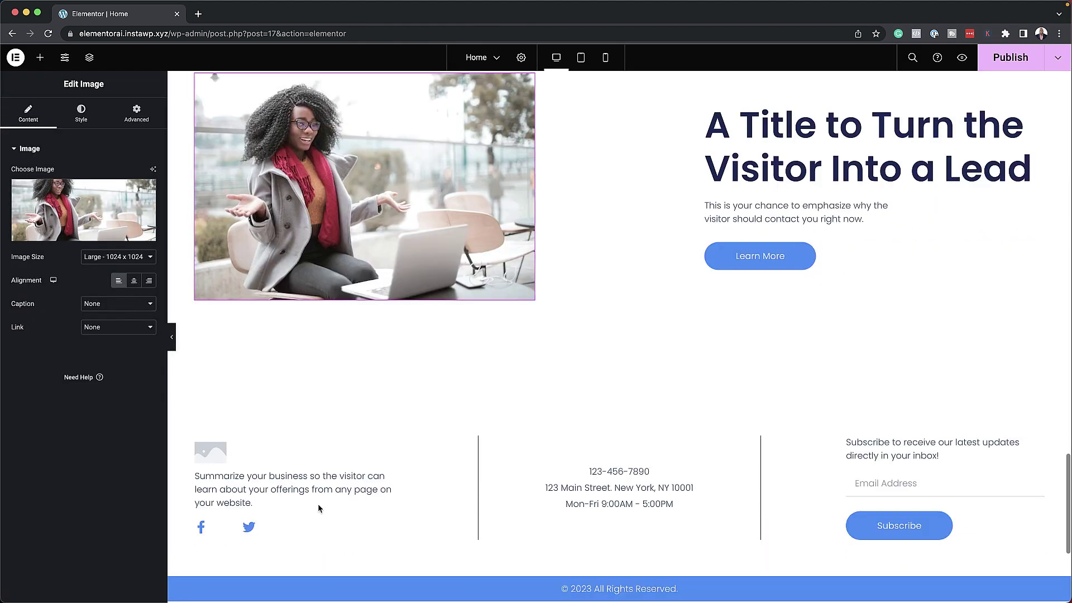
pyautogui.scroll(5, 420, 496)
pyautogui.scroll(2, 420, 497)
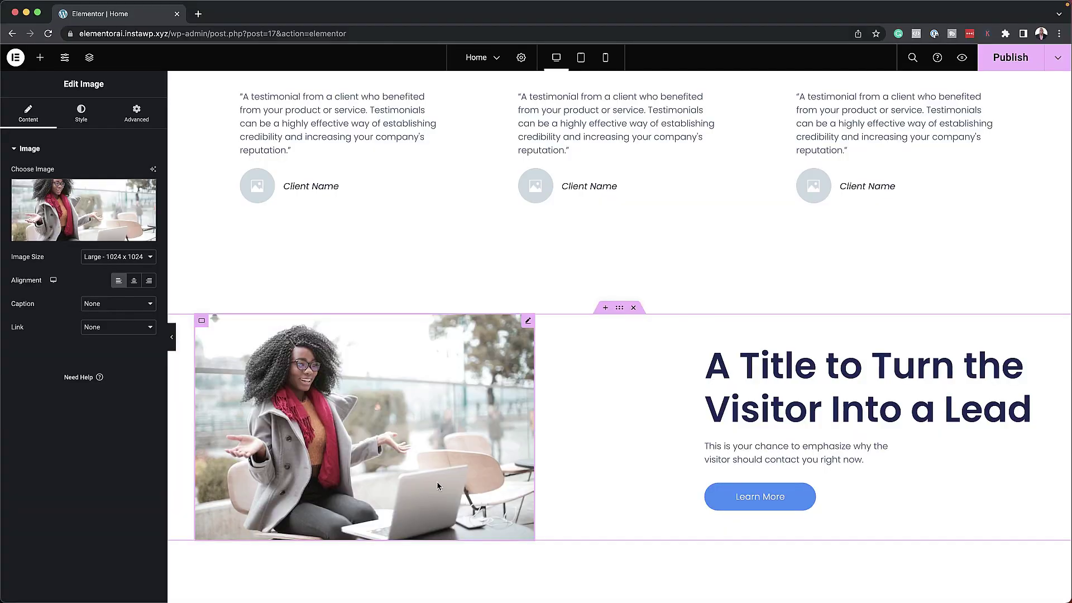
pyautogui.scroll(15, 504, 485)
pyautogui.scroll(5, 507, 479)
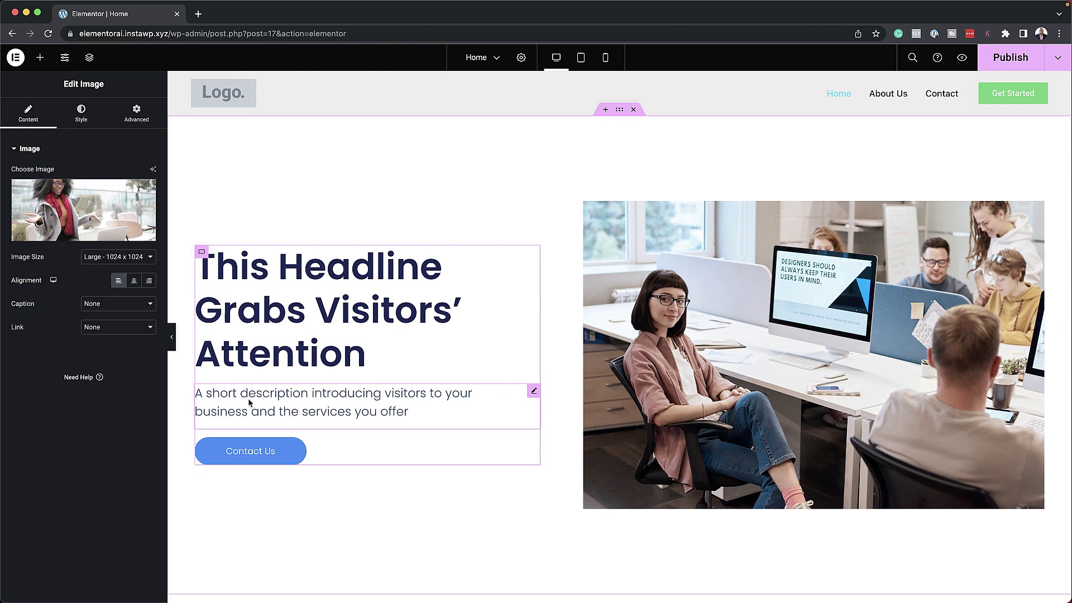
# - Generate an AI hero description about the agency's services, simplify it, and use it
pyautogui.click(533, 394)
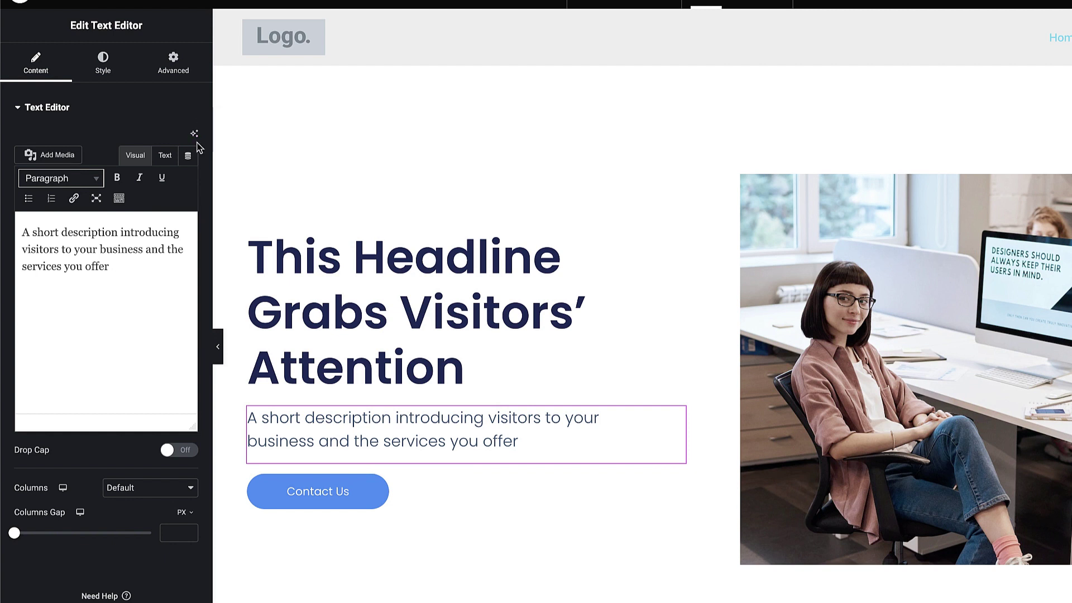
pyautogui.click(194, 134)
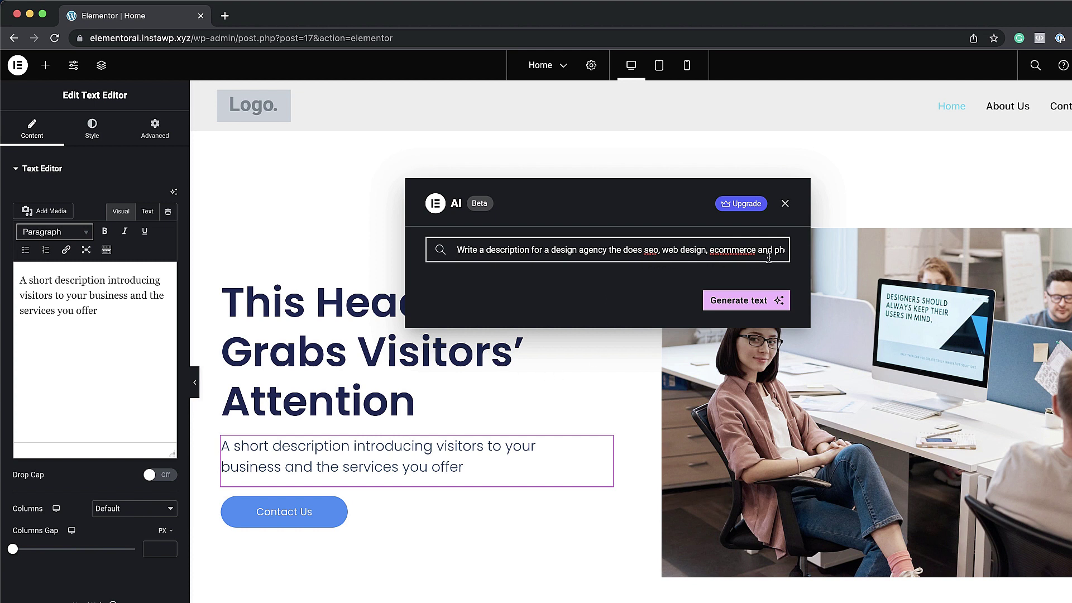
pyautogui.click(748, 304)
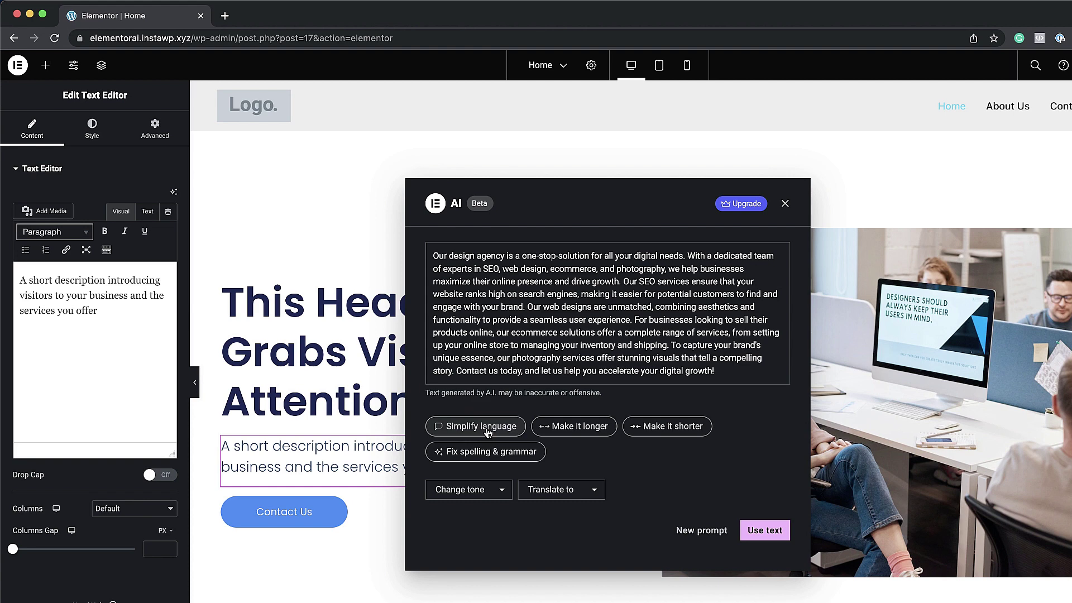
pyautogui.click(487, 433)
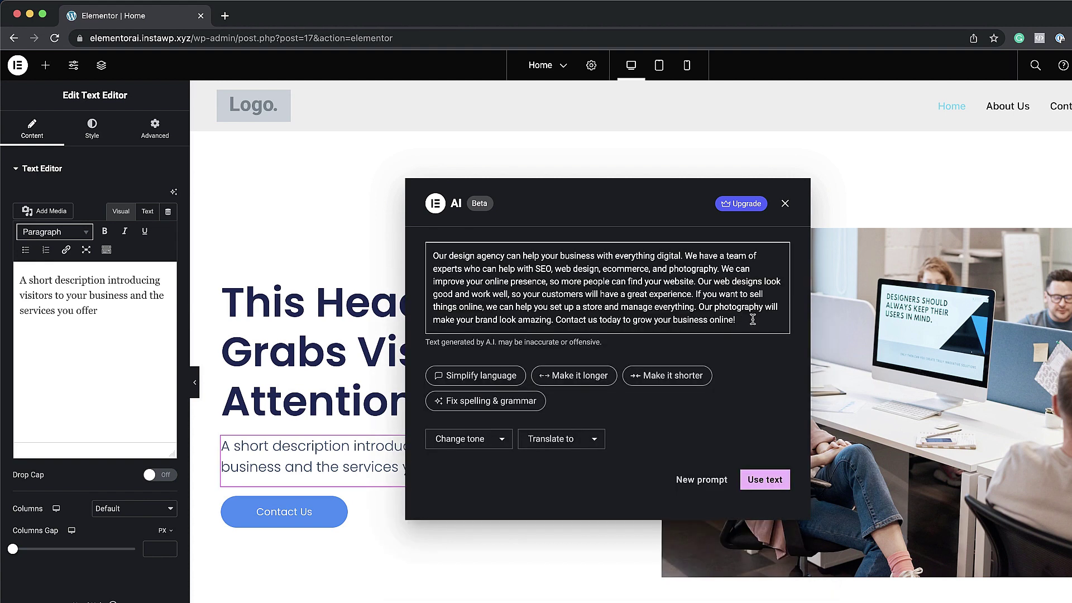
pyautogui.moveTo(752, 319); pyautogui.dragTo(407, 249)
pyautogui.press('super+c')
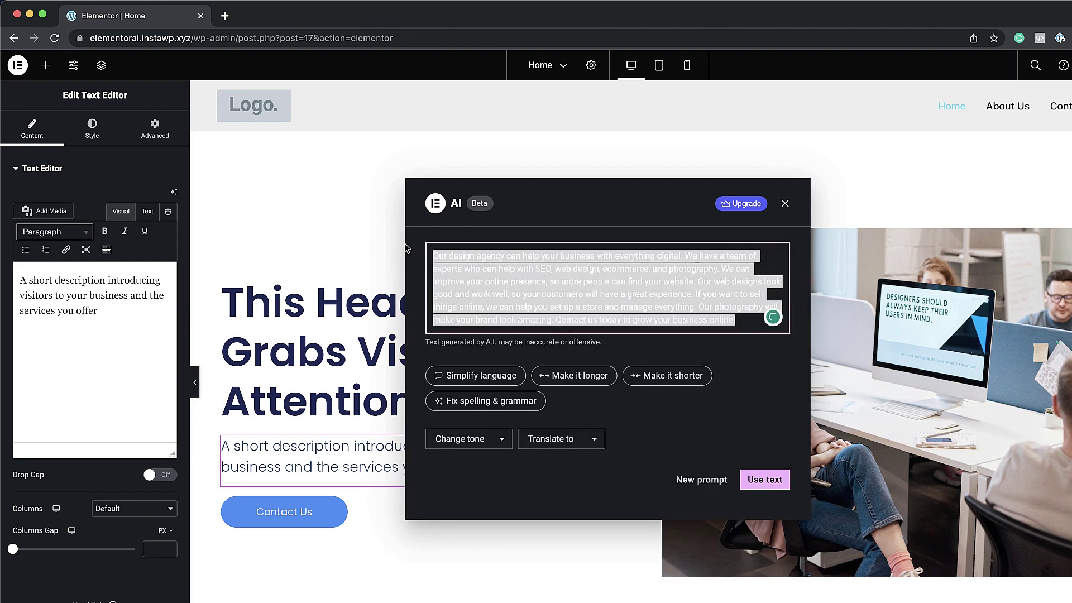
pyautogui.click(765, 480)
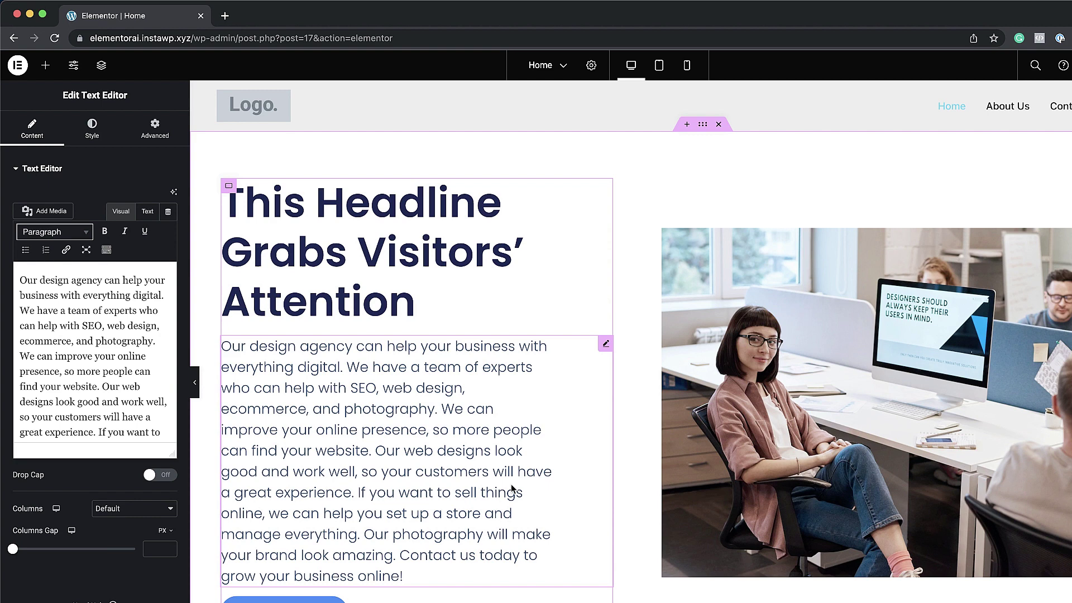
# - Shorten the hero description with AI and apply the condensed paragraph
pyautogui.scroll(-1, 511, 484)
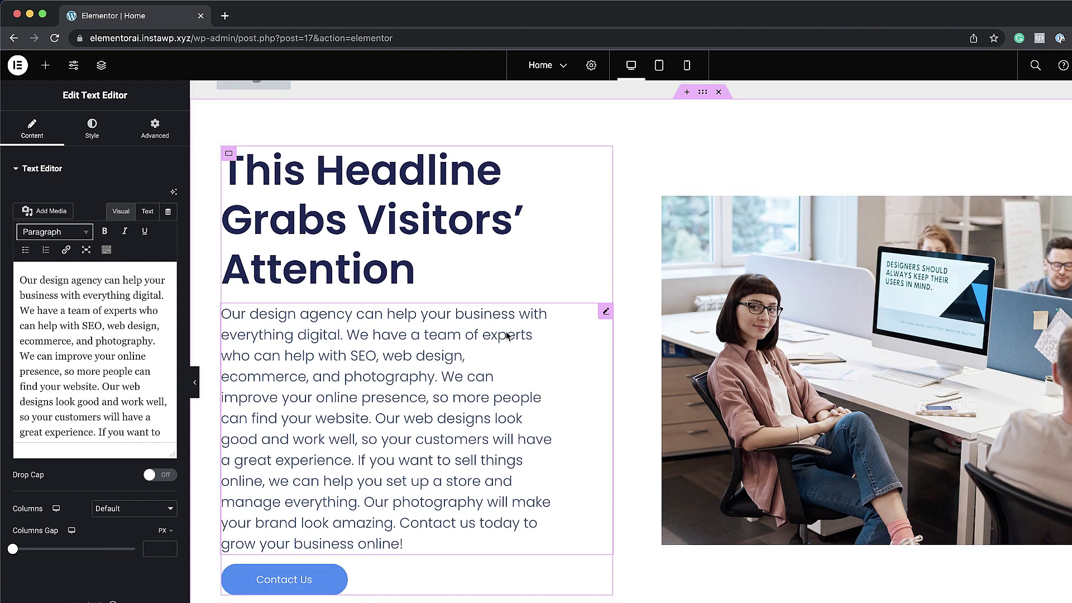
pyautogui.click(175, 193)
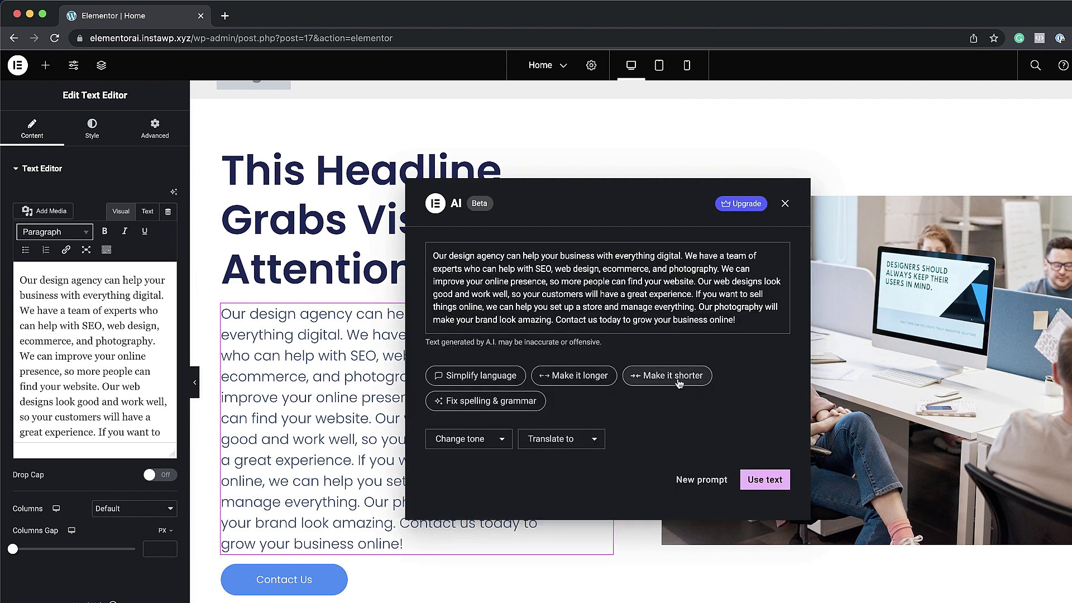
pyautogui.click(678, 379)
pyautogui.click(764, 480)
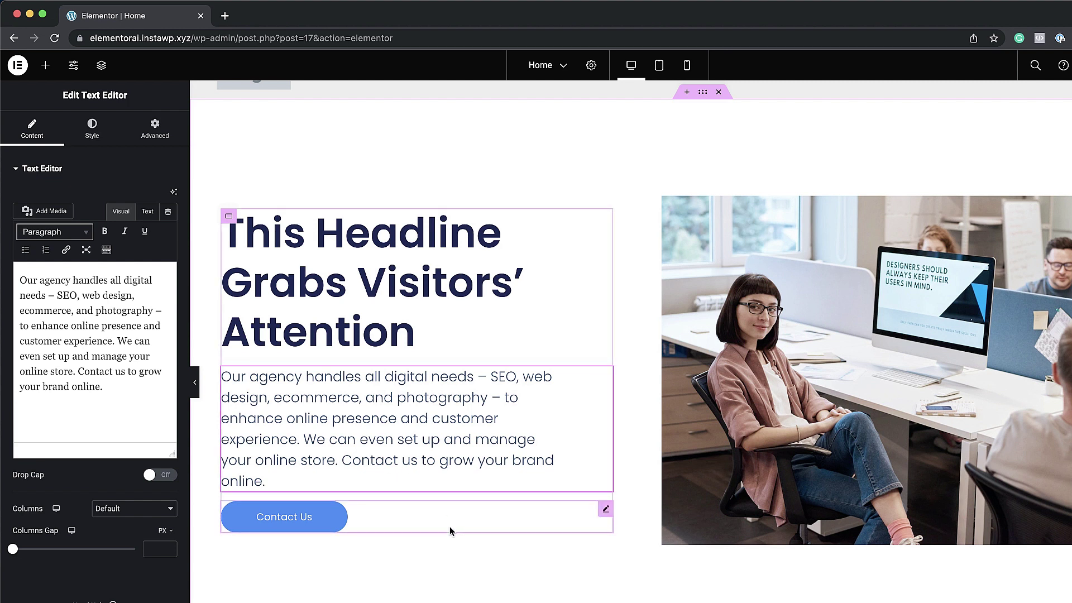
# - Generate a hero headline with AI using 'Write a headline based on this:' plus the pasted paragraph
pyautogui.click(607, 216)
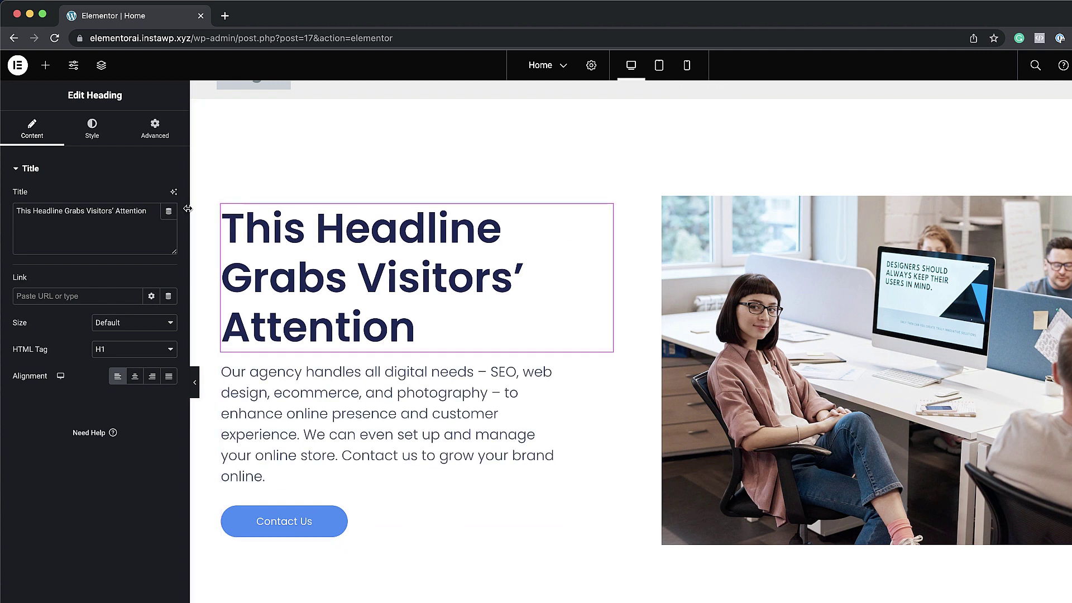
pyautogui.moveTo(150, 212); pyautogui.dragTo(31, 203)
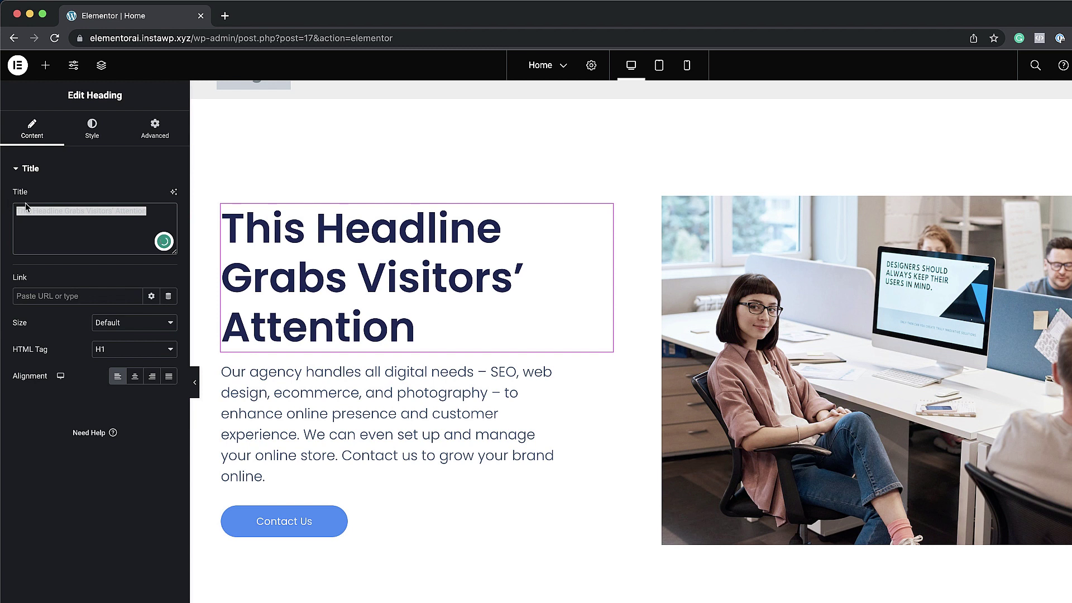
pyautogui.click(174, 193)
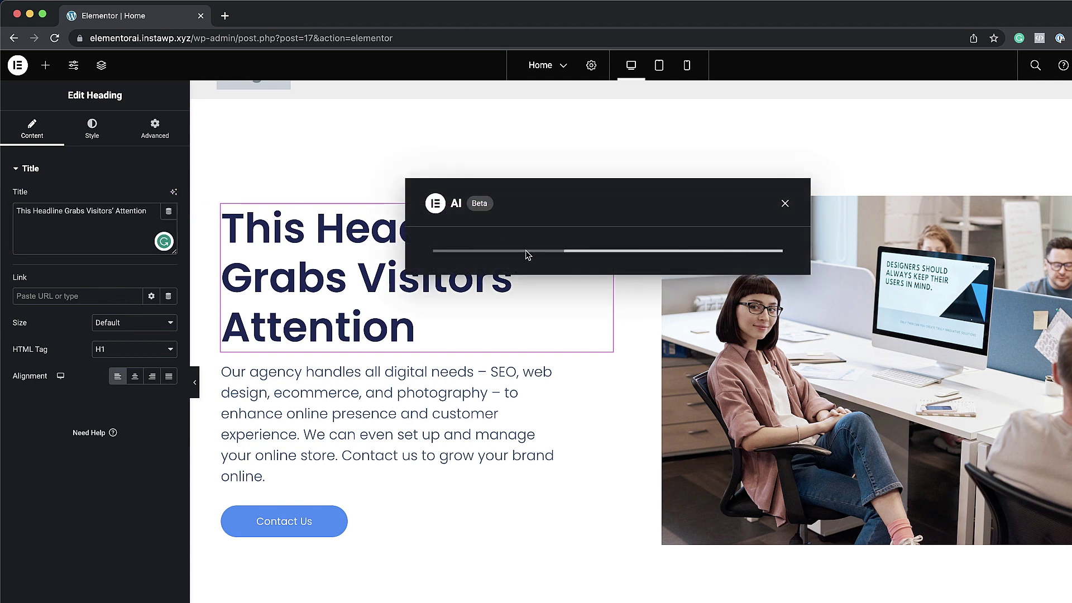
pyautogui.tripleClick(600, 259)
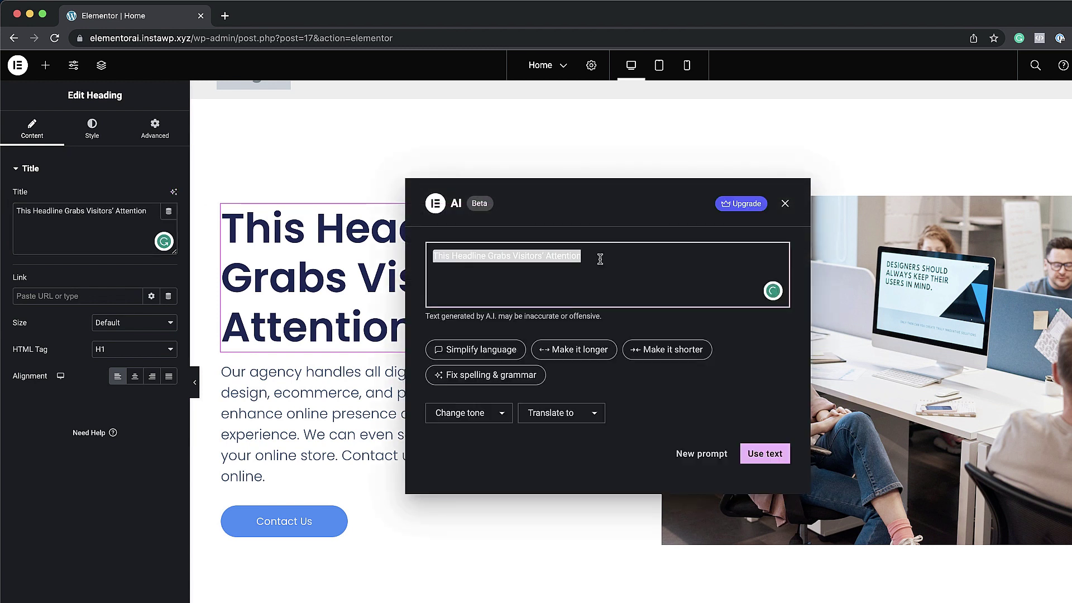
pyautogui.press('super+v')
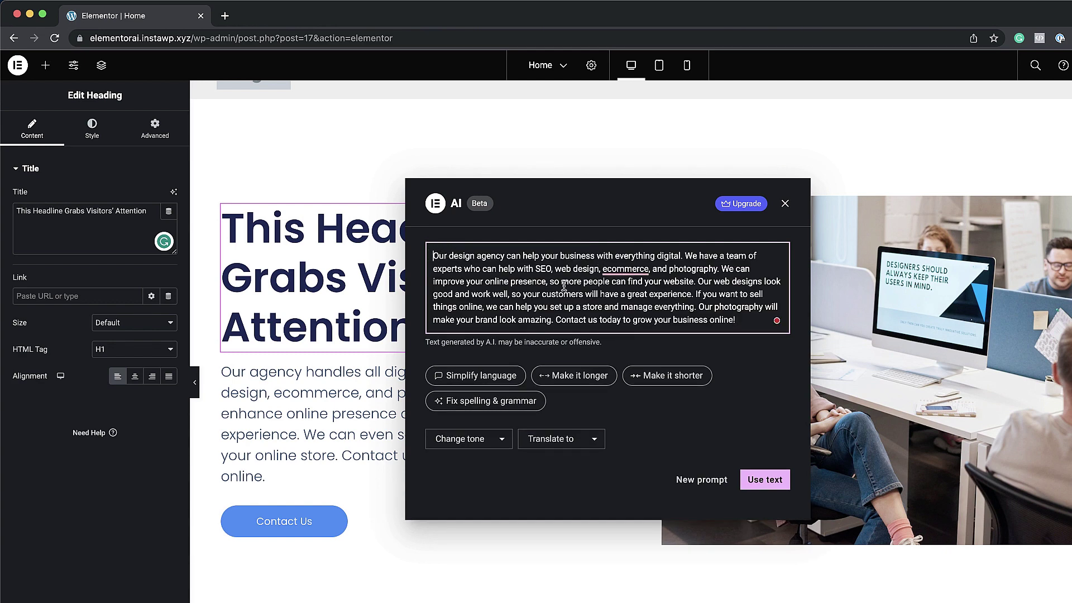
pyautogui.write('Write a headline based on this:')
pyautogui.press('Return')
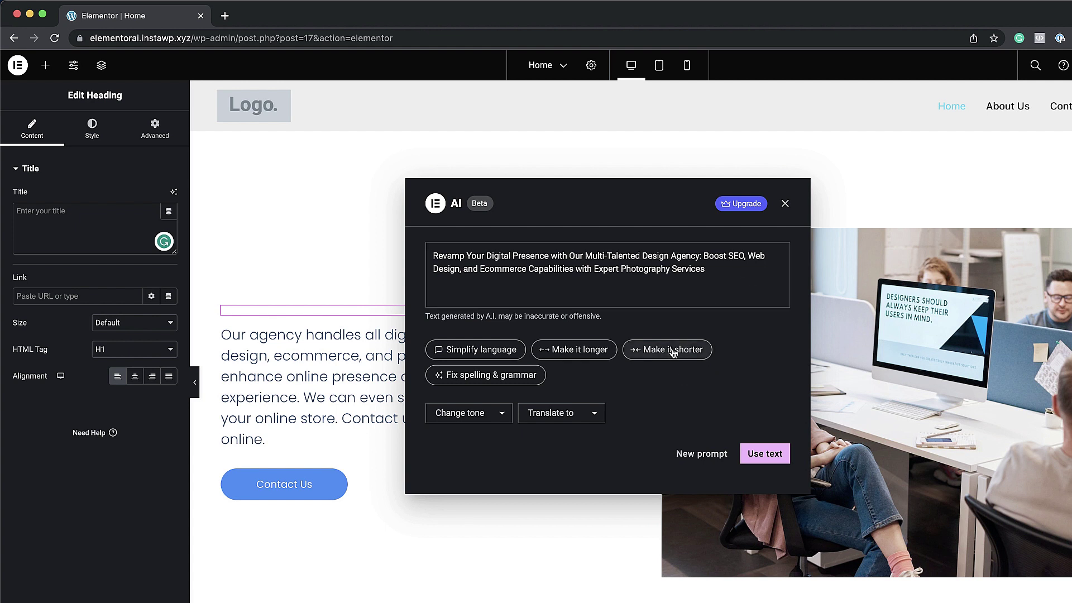
pyautogui.click(765, 453)
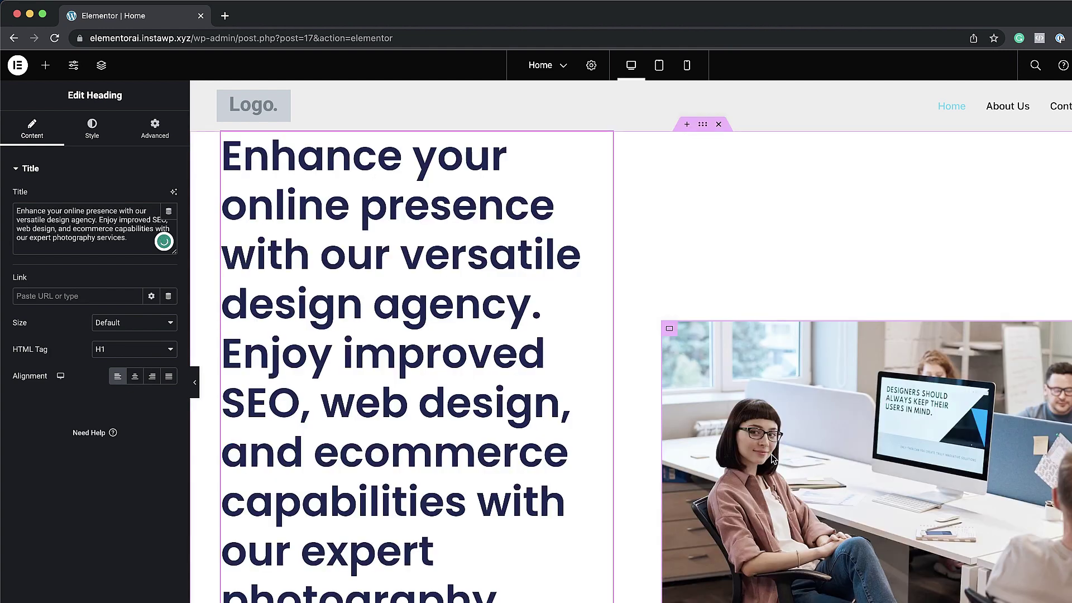
# - Shorten the headline with AI and apply the shorter version
pyautogui.scroll(-4, 436, 424)
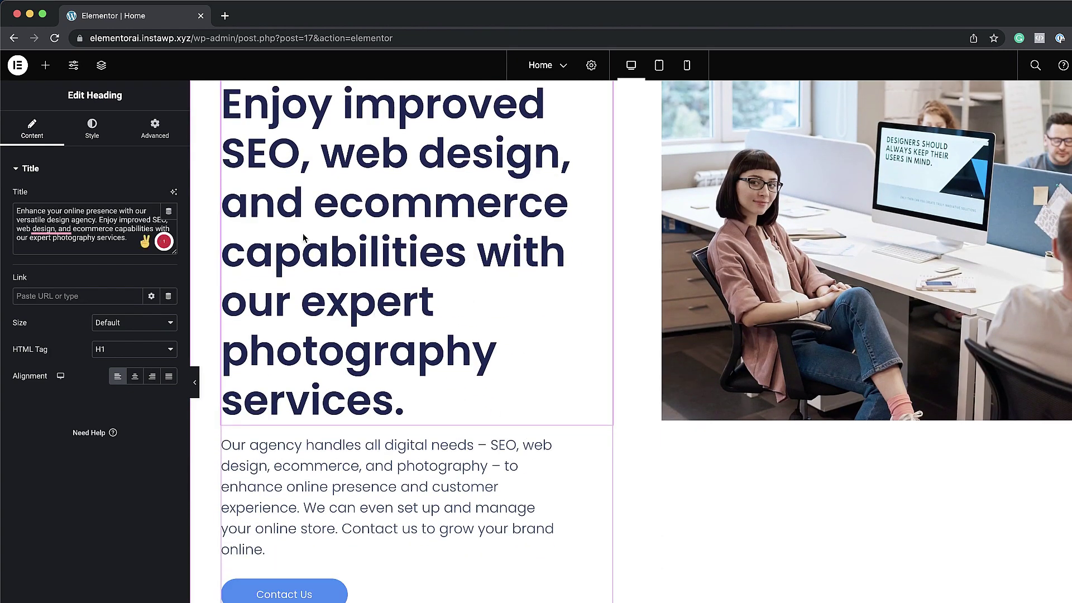
pyautogui.click(174, 193)
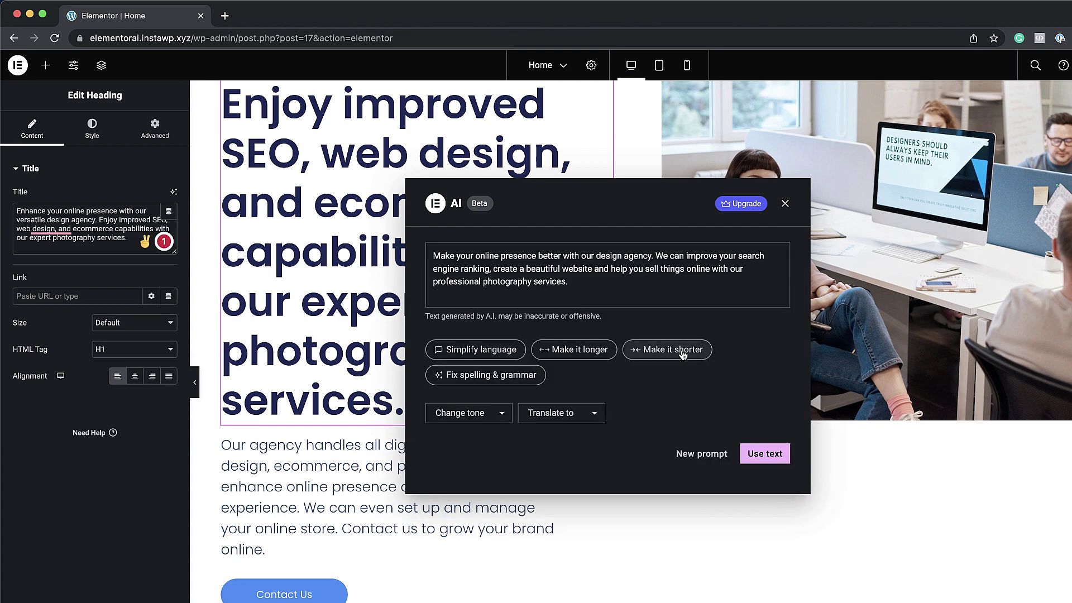
pyautogui.click(682, 355)
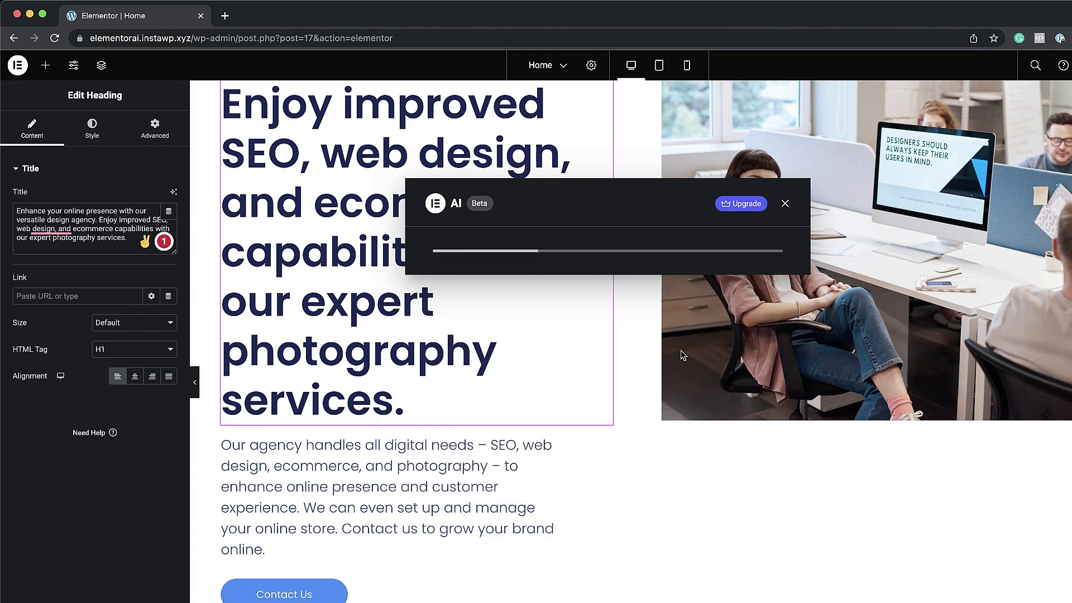
pyautogui.click(769, 454)
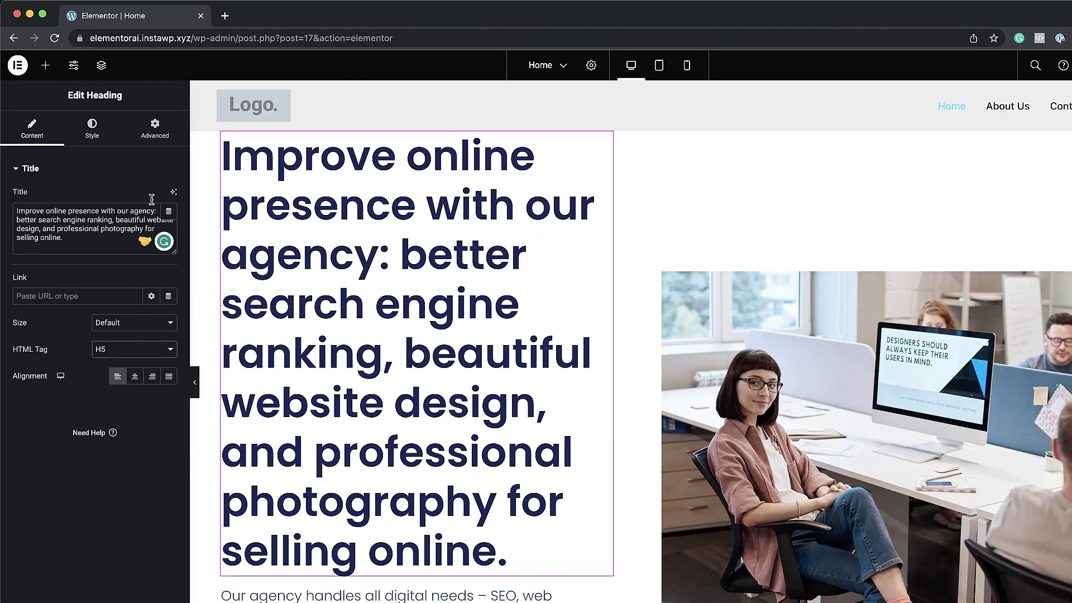
# - Set the hero heading typography to 2.4 em size and 700 (Bold) weight
pyautogui.click(92, 127)
pyautogui.click(168, 224)
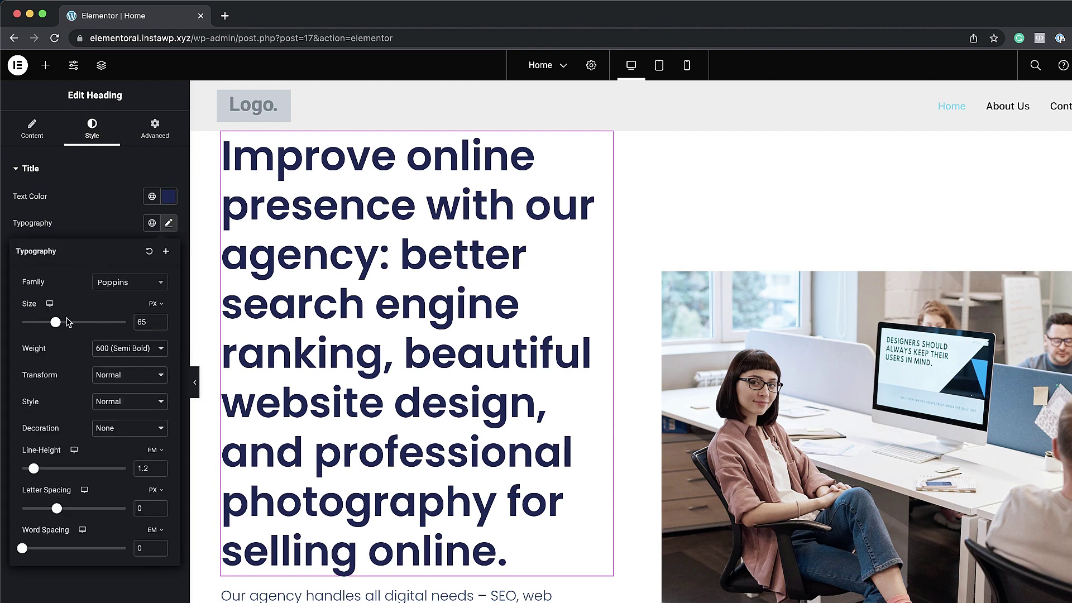
pyautogui.click(160, 305)
pyautogui.click(160, 322)
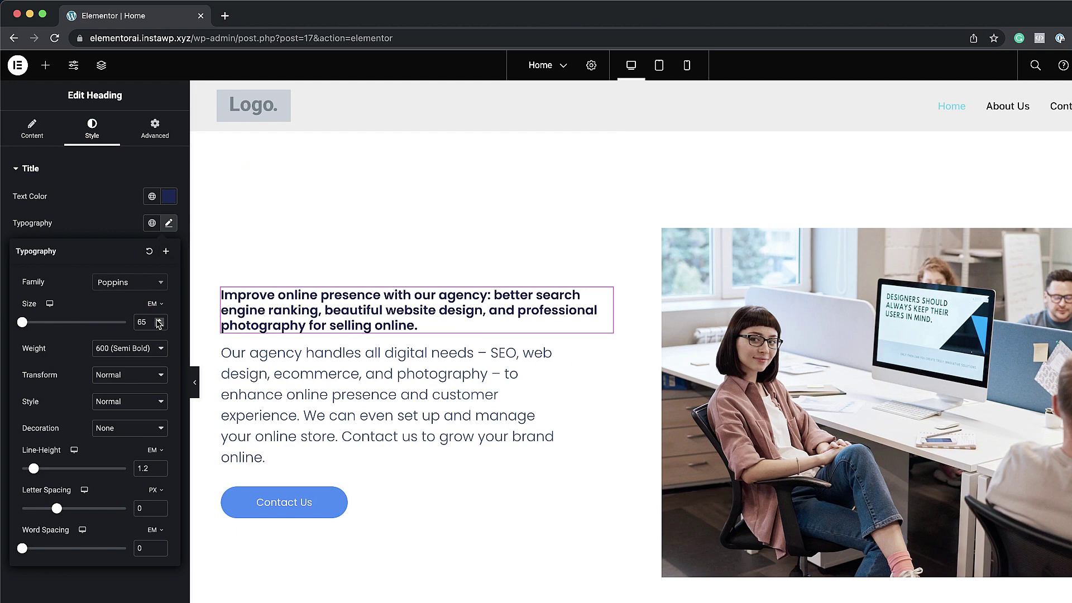
pyautogui.moveTo(147, 322); pyautogui.dragTo(133, 325)
pyautogui.write('2.4')
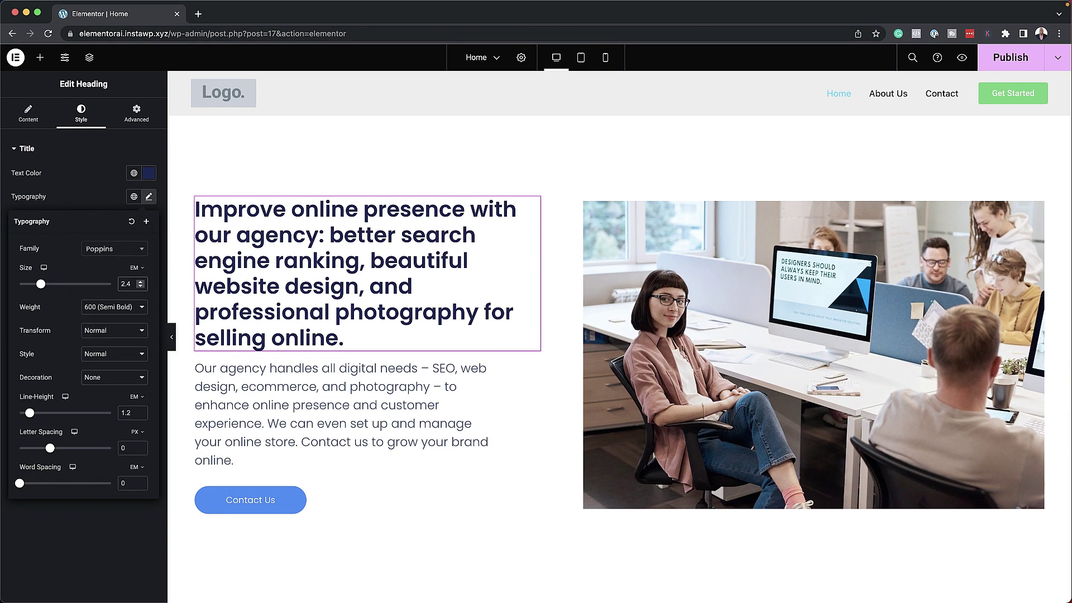
pyautogui.click(129, 348)
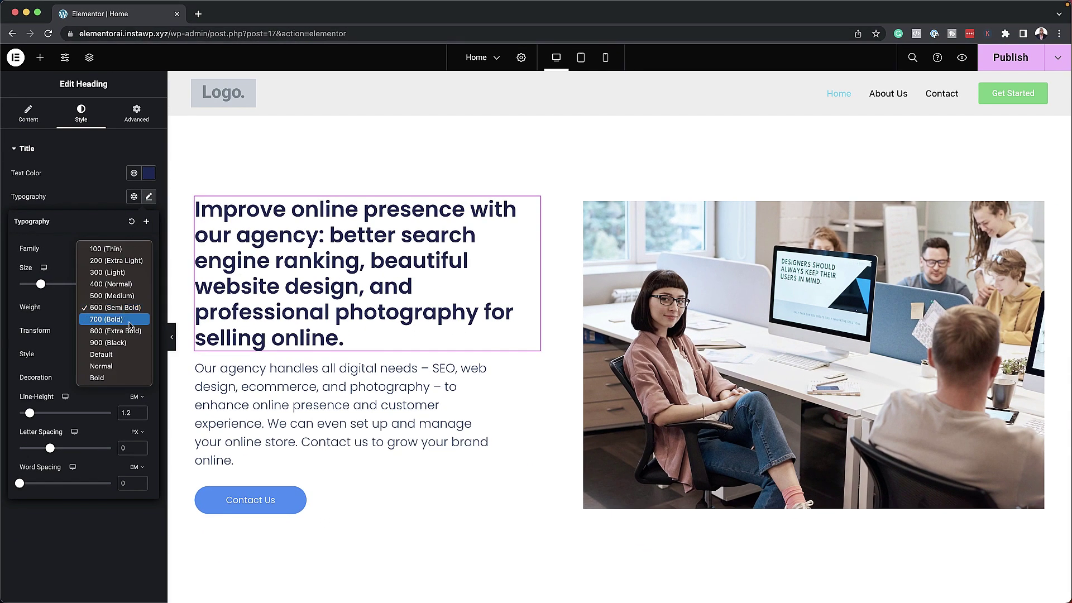
pyautogui.click(129, 321)
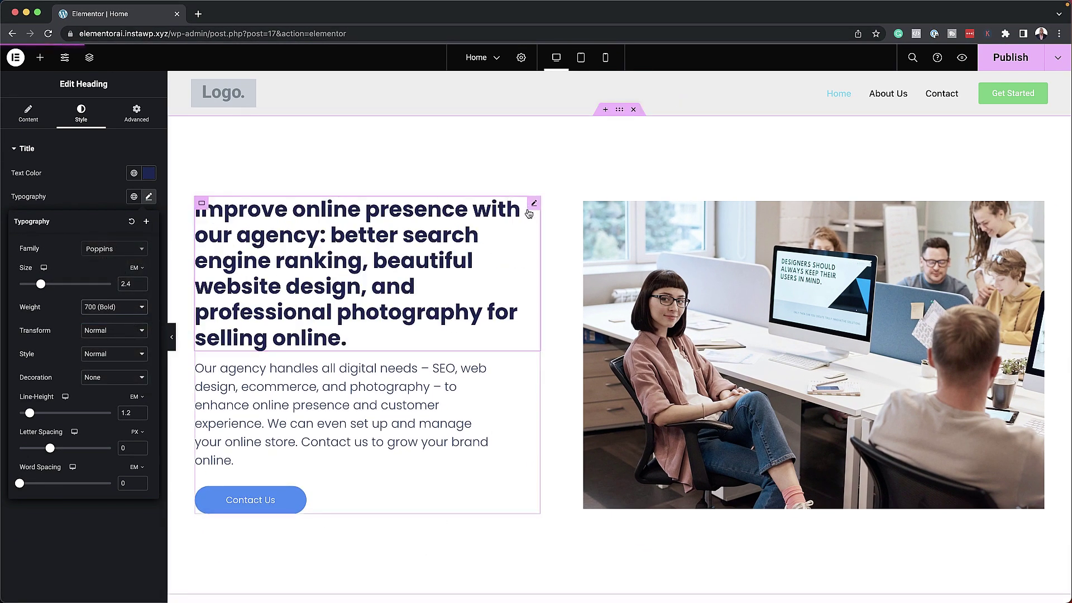
pyautogui.scroll(-3, 508, 380)
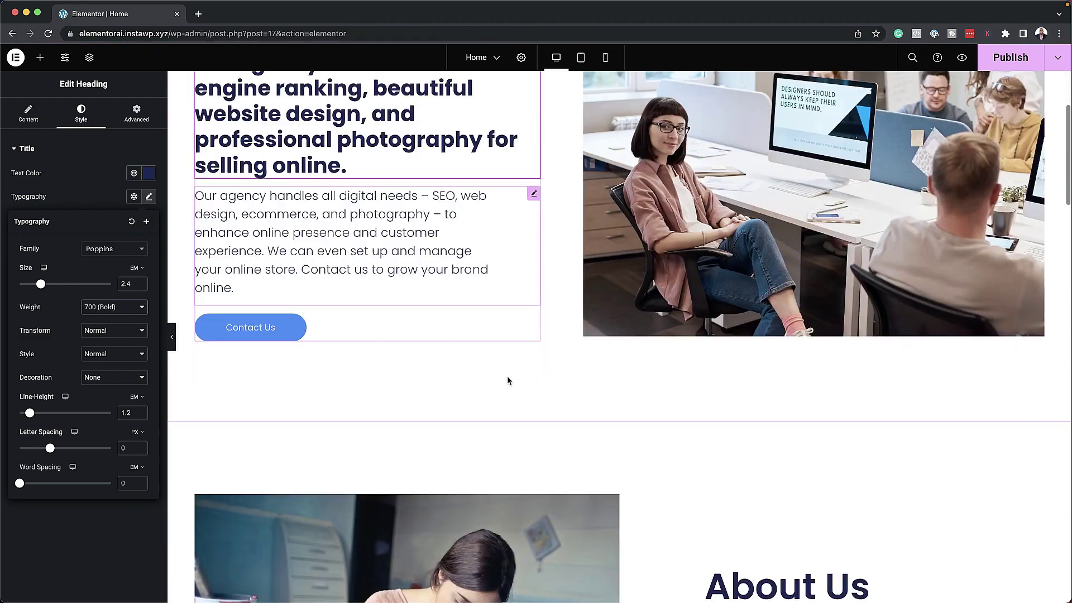
# - Copy the full hero heading text to use as an AI prompt
pyautogui.scroll(-5, 507, 380)
pyautogui.click(726, 335)
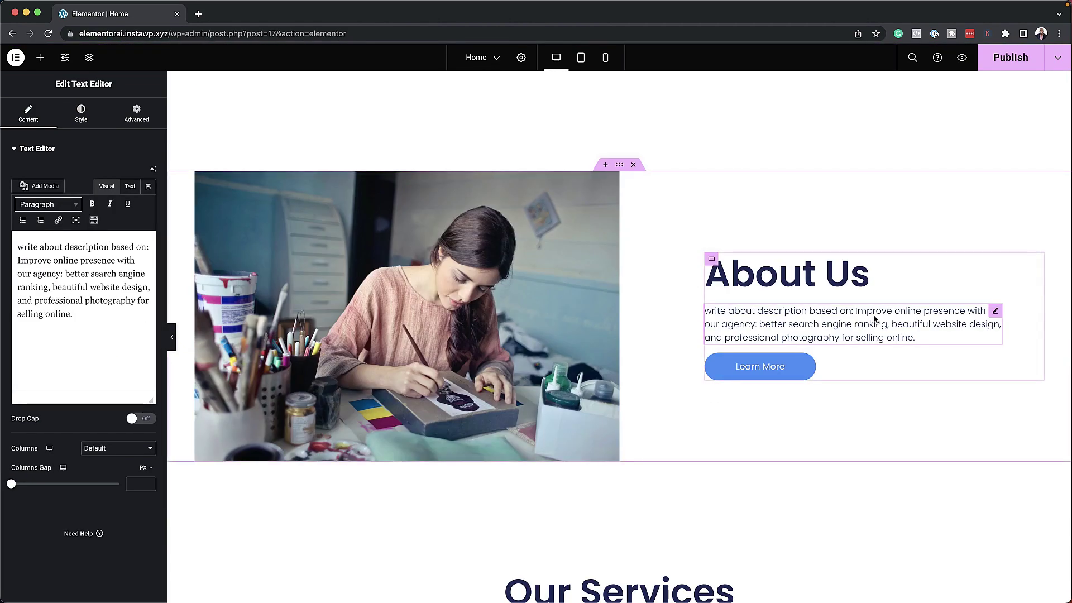
pyautogui.scroll(3, 874, 321)
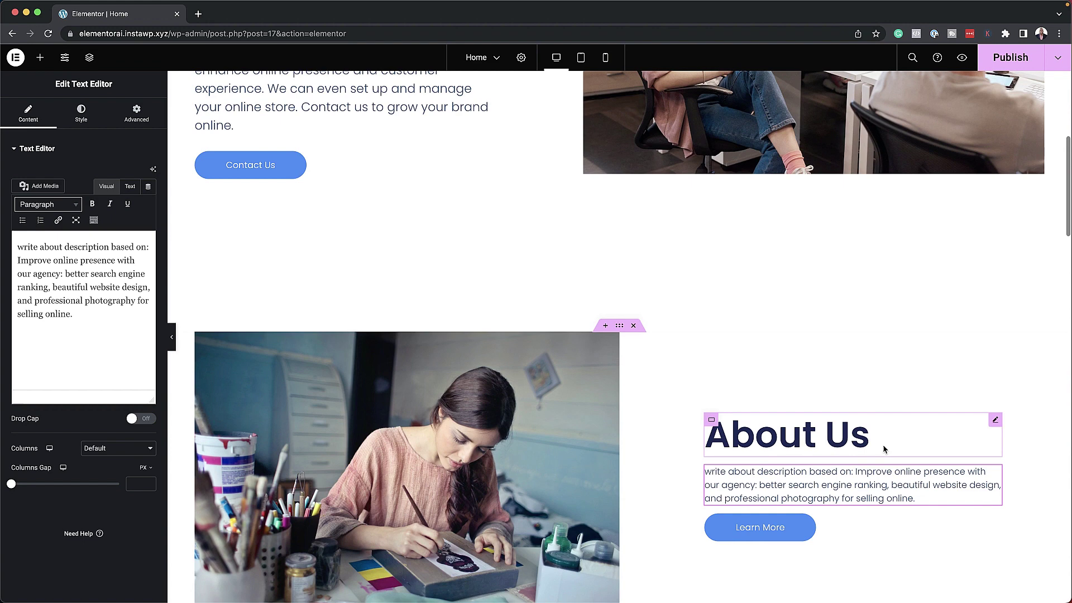
pyautogui.scroll(4, 567, 347)
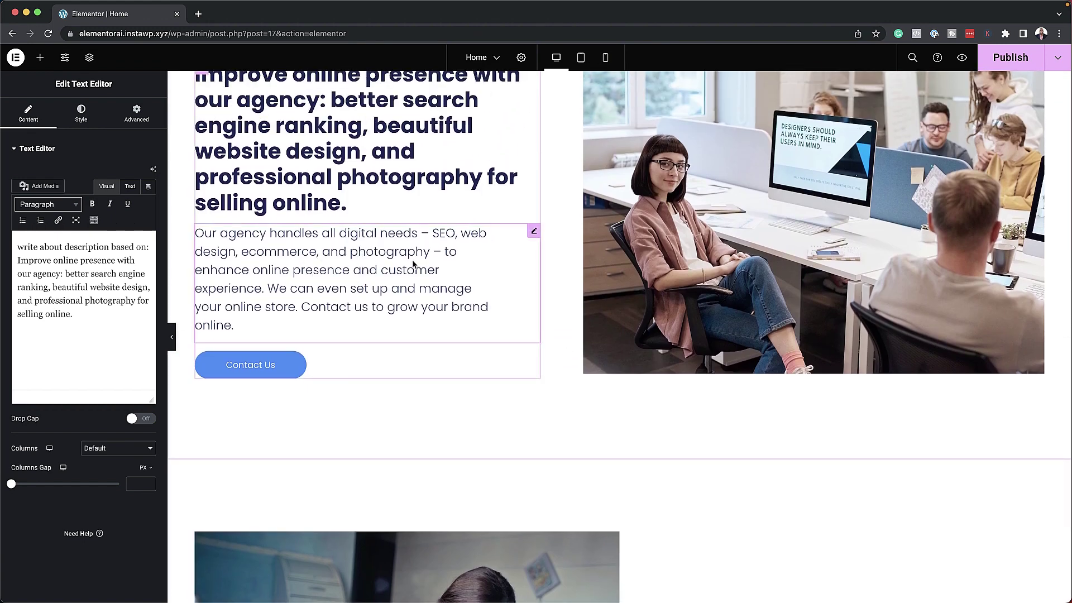
pyautogui.scroll(1, 414, 264)
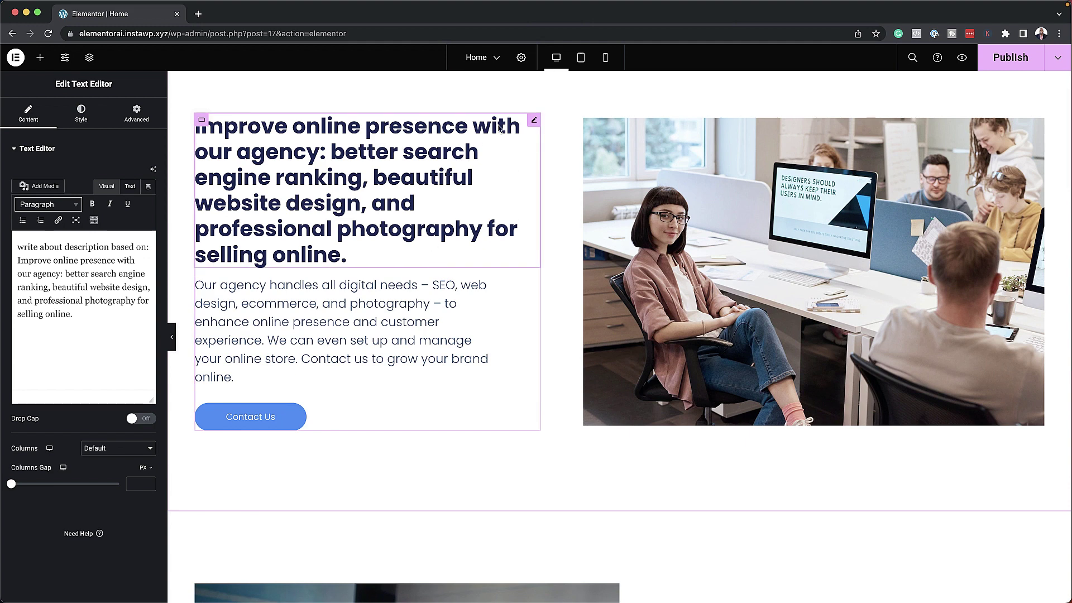
pyautogui.click(535, 122)
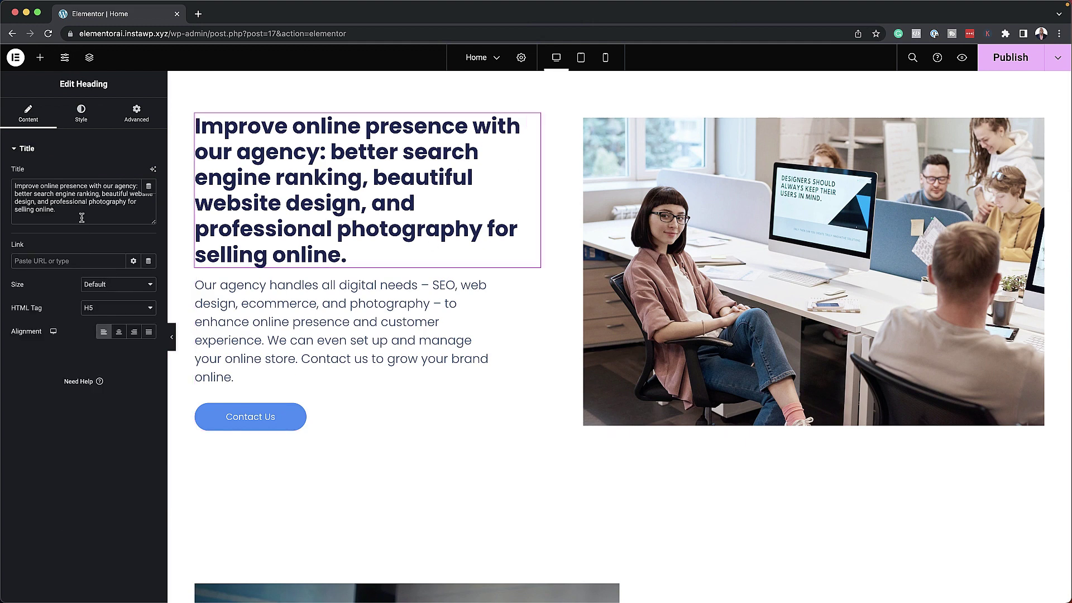
pyautogui.tripleClick(99, 210)
# - Generate and shorten an AI About Us paragraph from the pasted heading, then use it
pyautogui.scroll(-7, 464, 346)
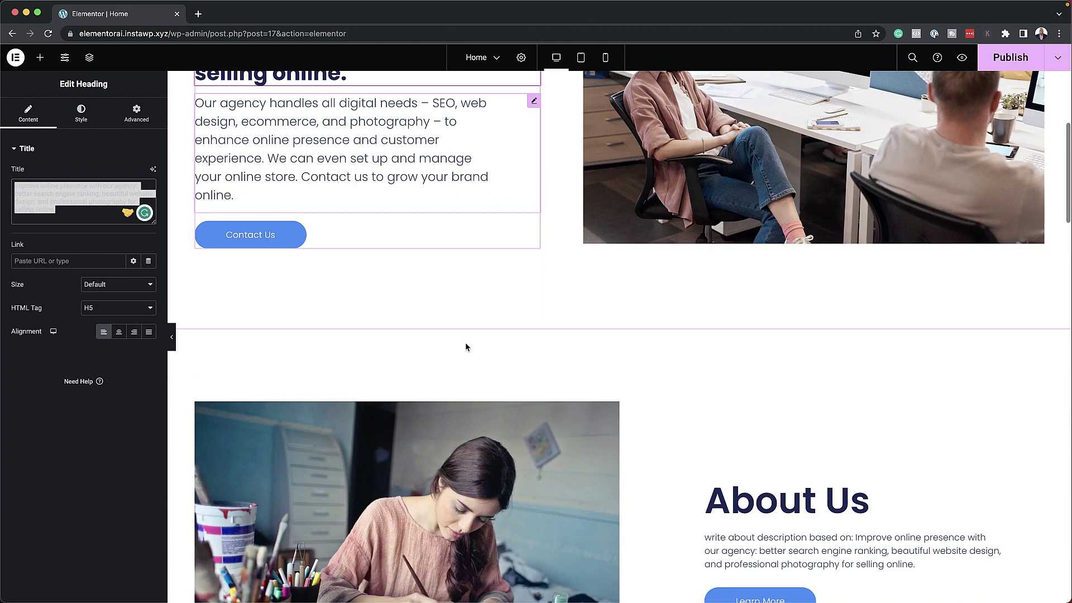
pyautogui.click(995, 344)
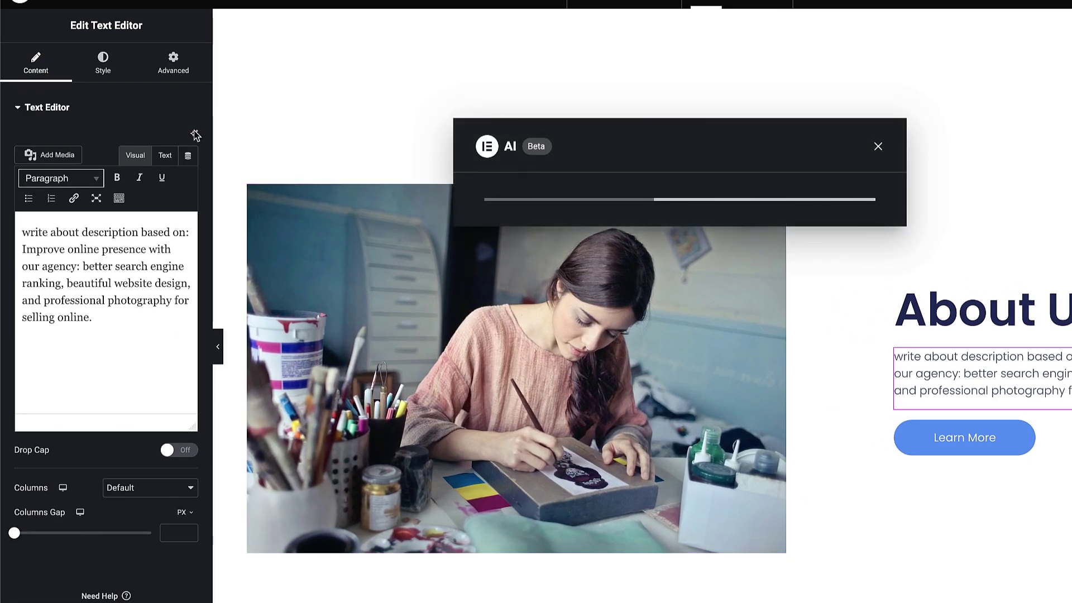
pyautogui.click(784, 425)
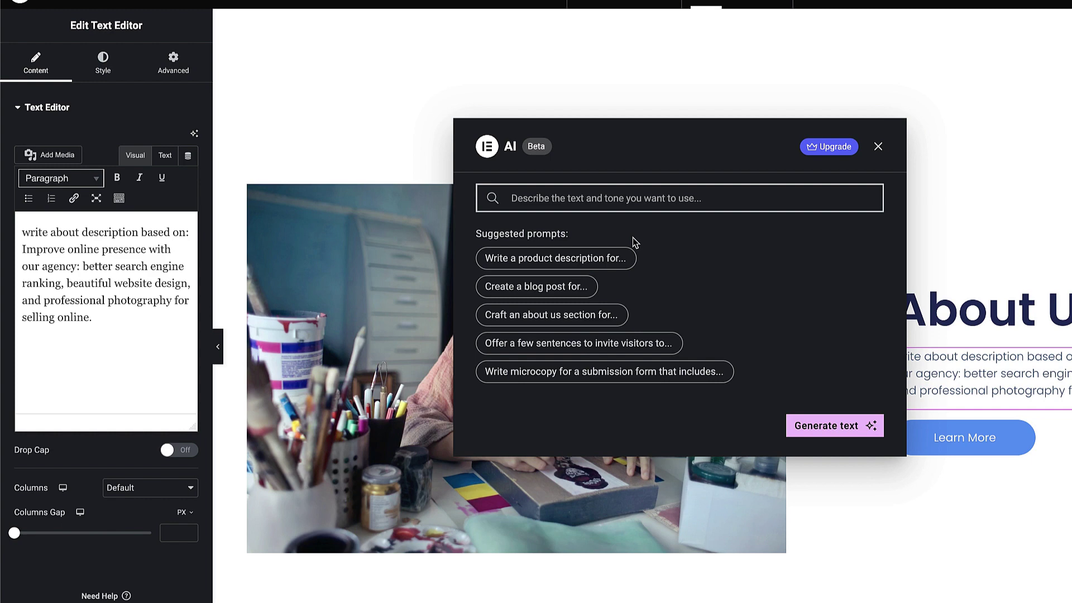
pyautogui.write('write about description based on: Improve online presence with our agency: better search engine ranking, beautiful website design, and professional photography for selling online.')
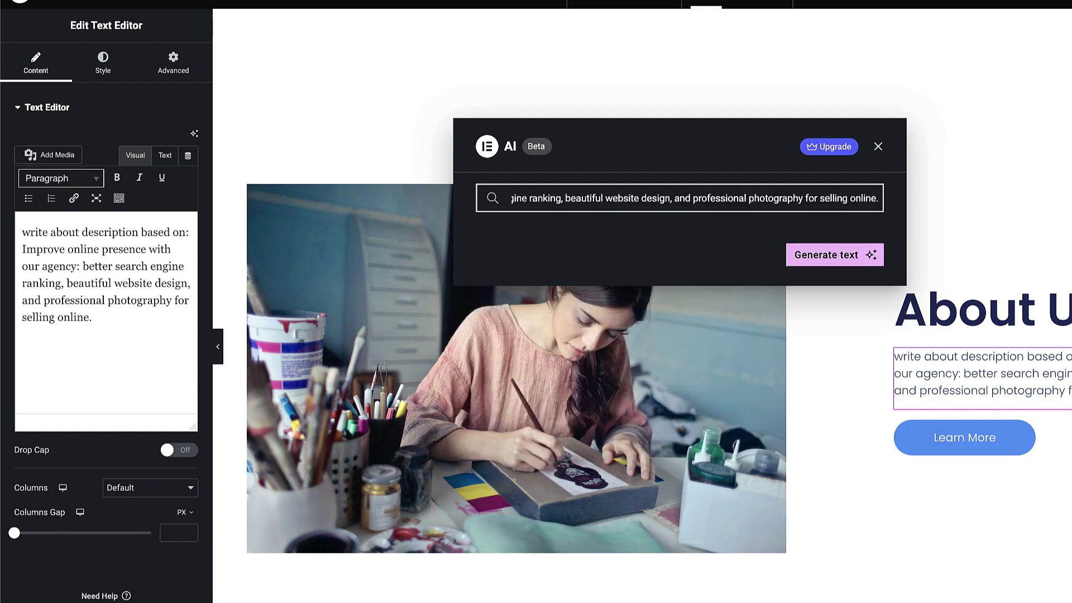
pyautogui.click(845, 257)
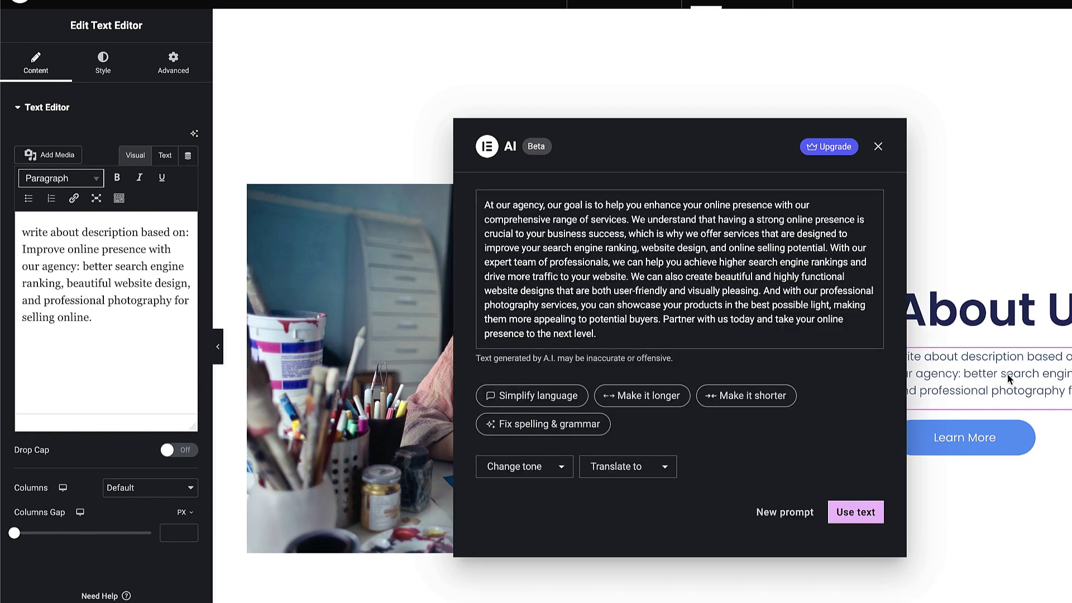
pyautogui.click(755, 397)
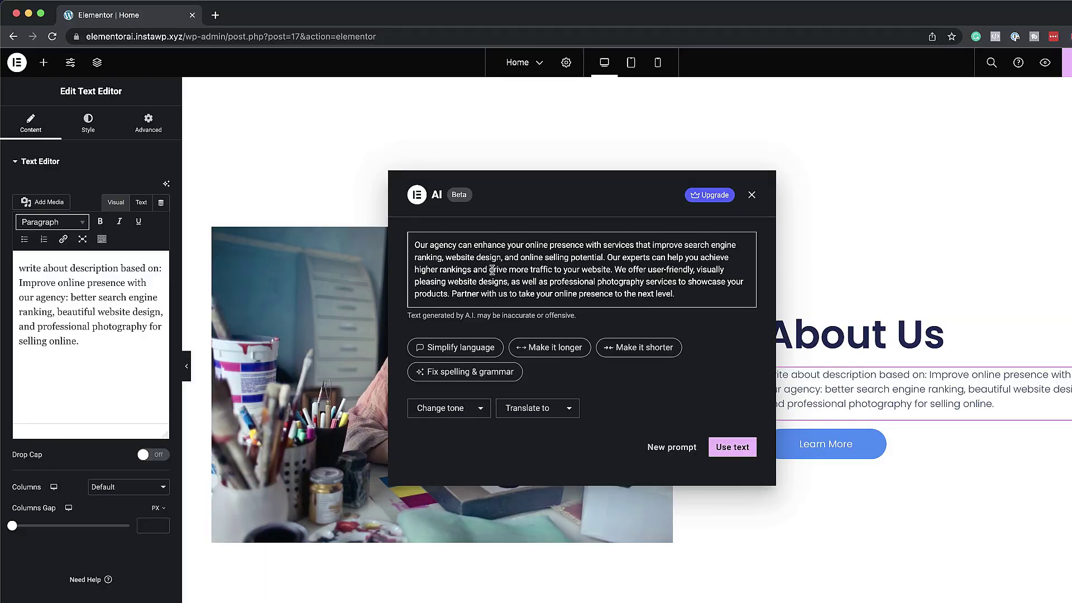
pyautogui.click(732, 447)
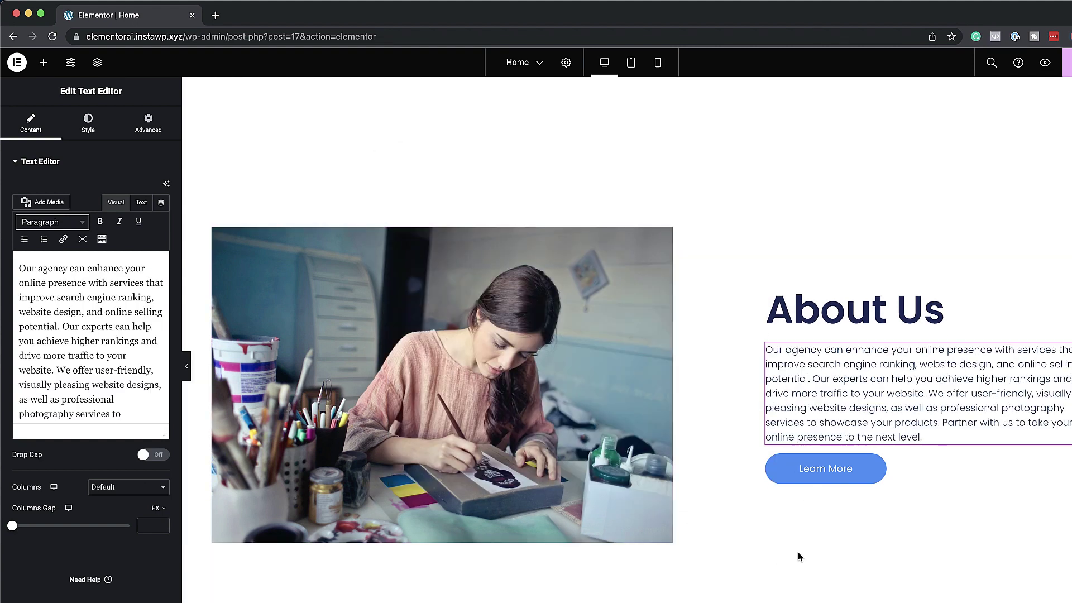
pyautogui.scroll(-1, 799, 556)
pyautogui.scroll(-8, 799, 556)
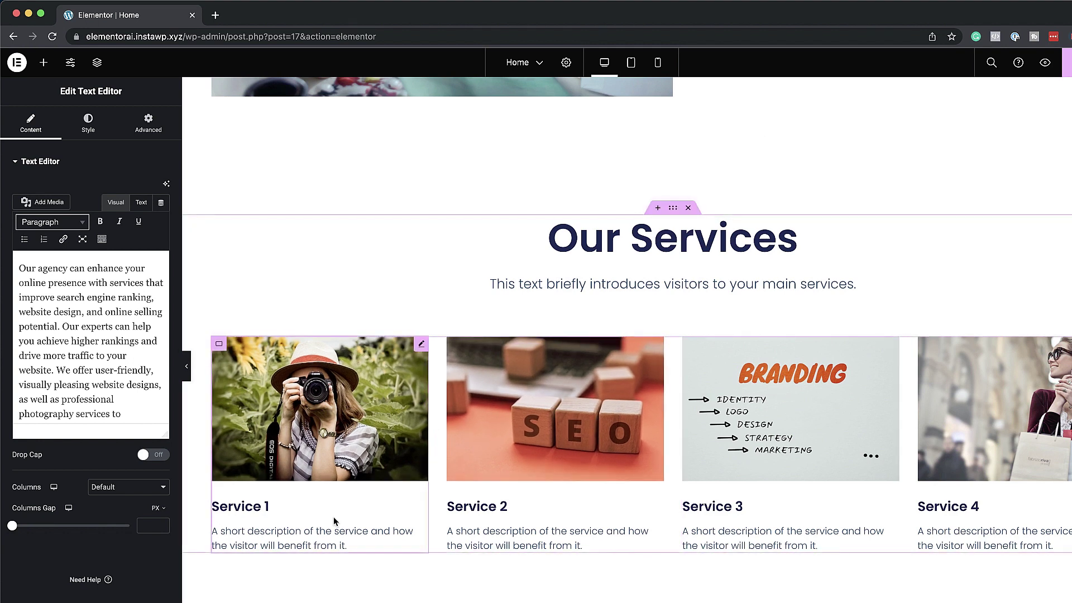
# - Generate and shorten a Service 1 description from a prompt about on-site photography
pyautogui.click(421, 345)
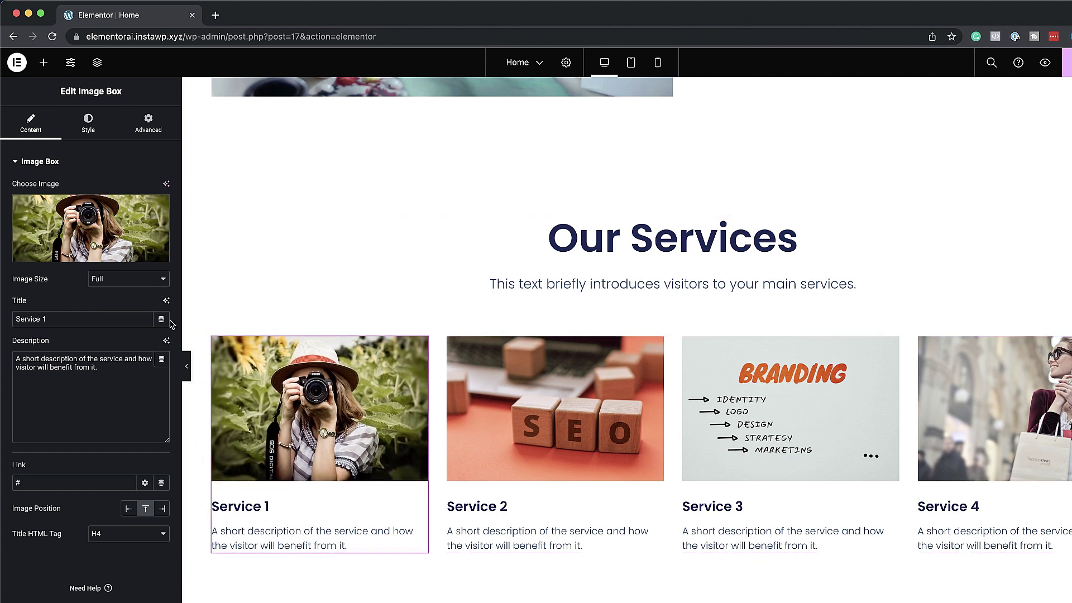
pyautogui.click(166, 340)
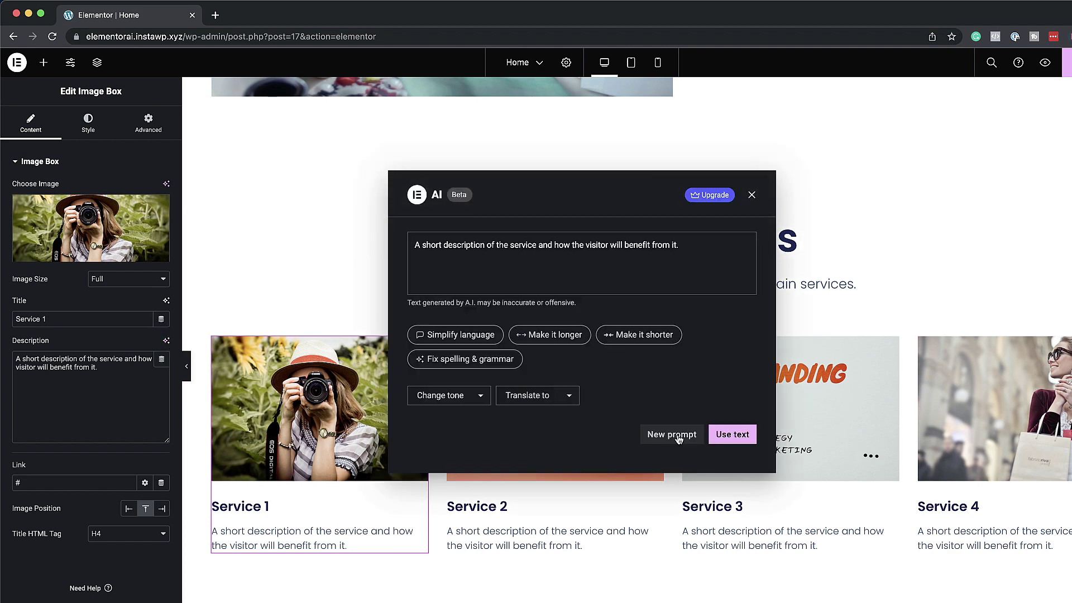
pyautogui.click(679, 439)
pyautogui.write('Write a short')
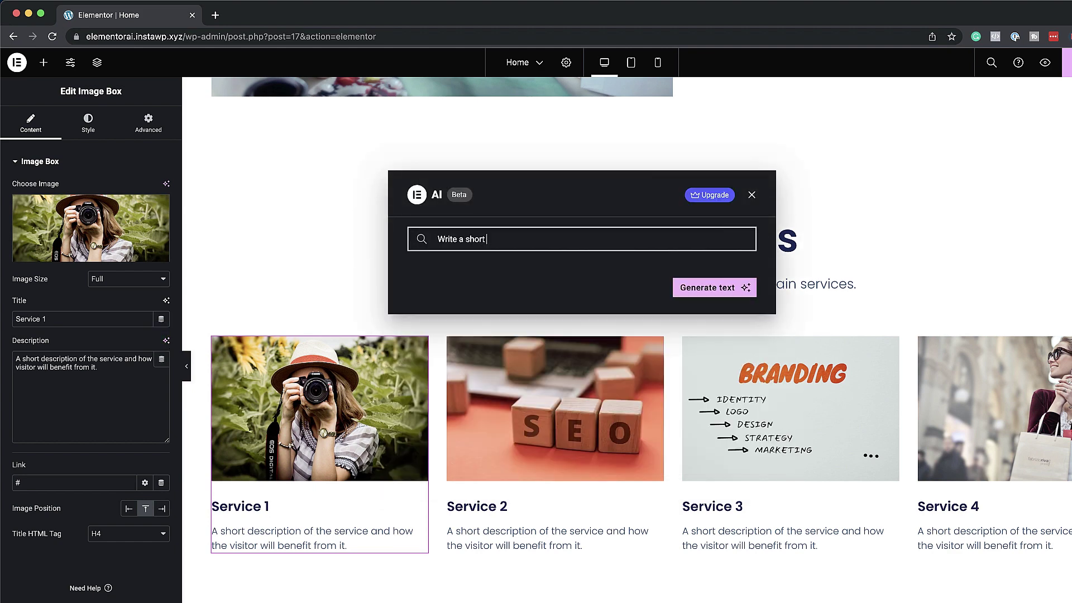
pyautogui.write(' description for my photography service, i take photos on site.')
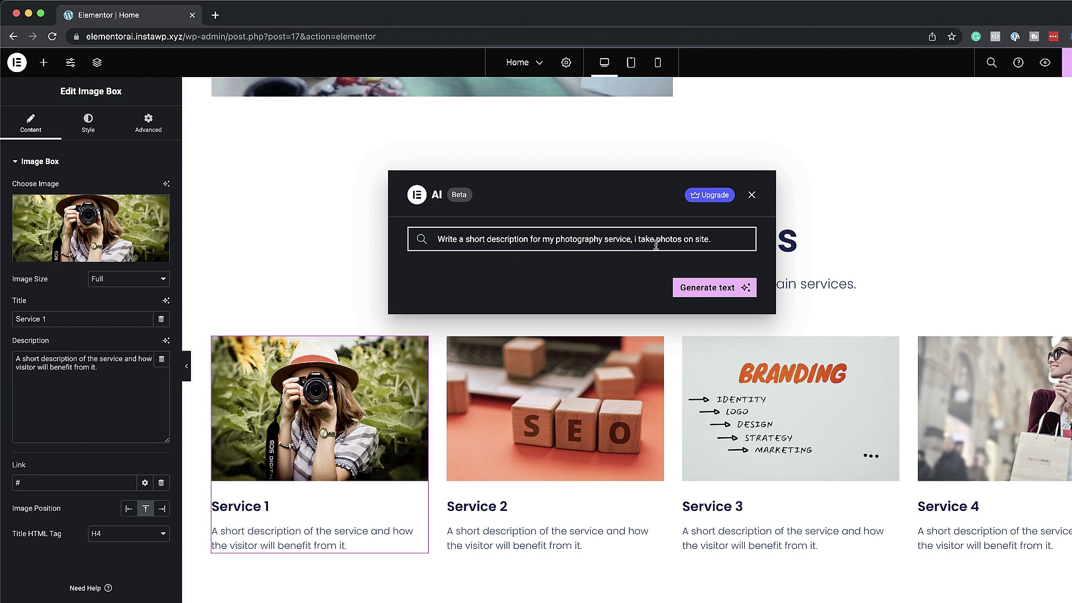
pyautogui.click(711, 290)
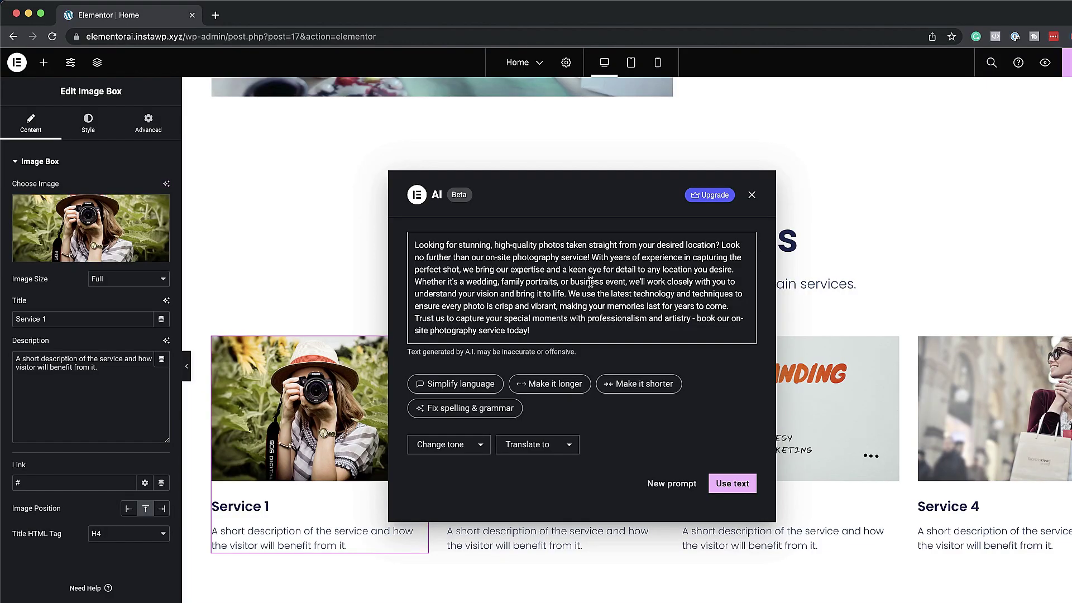
pyautogui.click(640, 388)
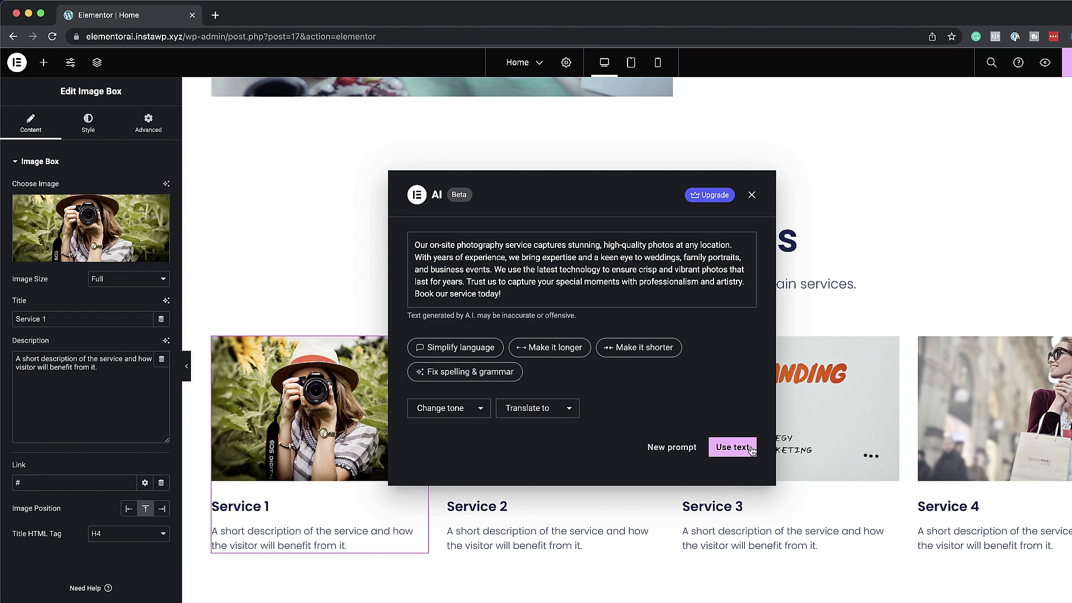
# - Apply the AI photography description to Service 1 and delete its experience, weddings and business-events sentence
pyautogui.click(727, 453)
pyautogui.scroll(-3, 320, 513)
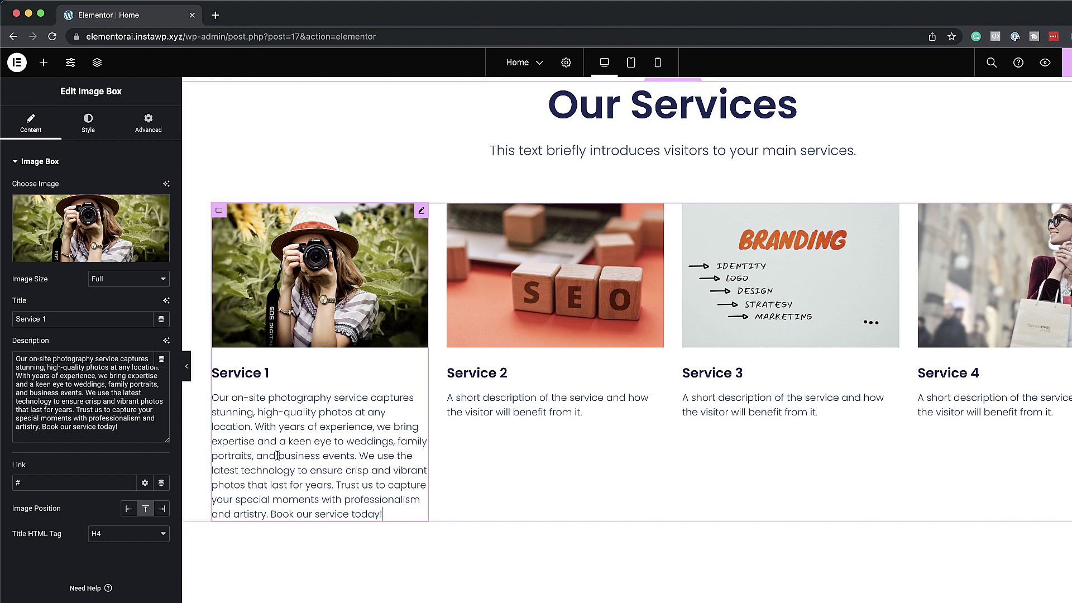
pyautogui.moveTo(278, 456); pyautogui.dragTo(250, 431)
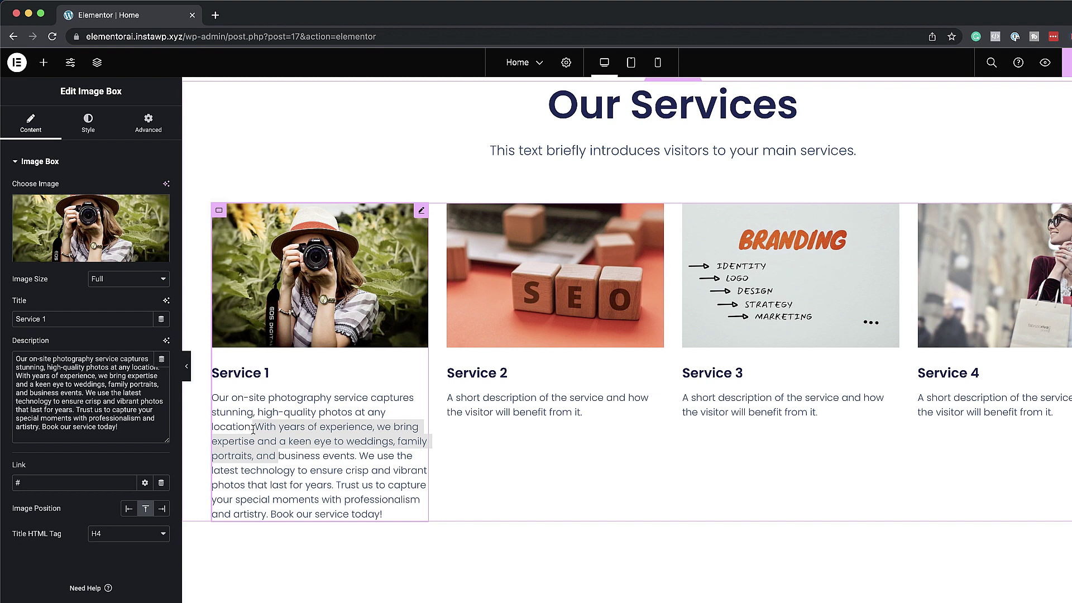
pyautogui.press('BackSpace')
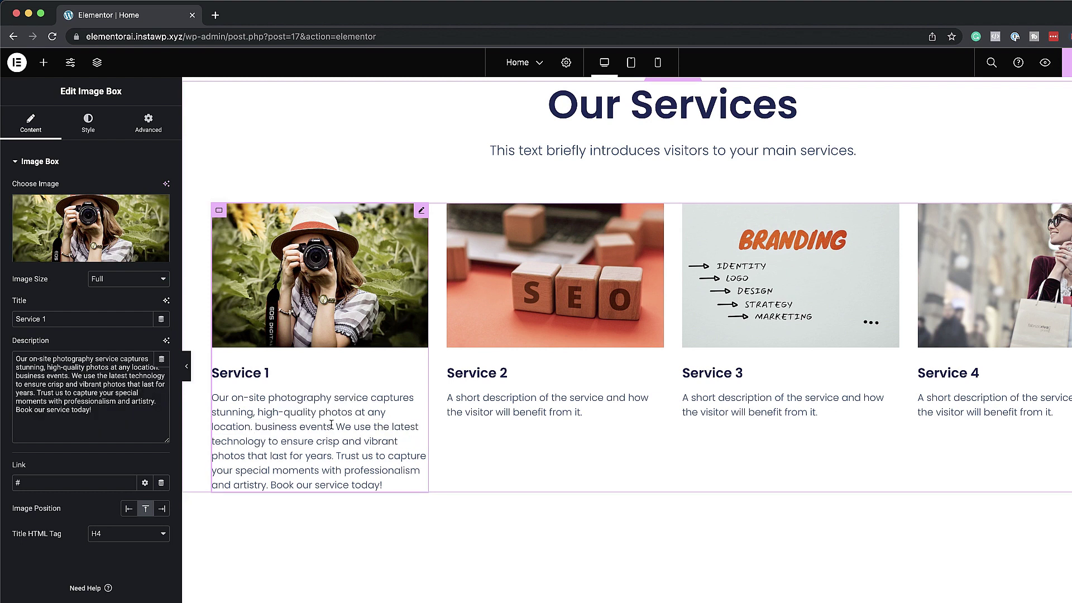
pyautogui.press('BackSpace')
pyautogui.press('BackSpace')
pyautogui.press('BackSpace')
pyautogui.press('BackSpace')
pyautogui.press('BackSpace')
pyautogui.press('BackSpace')
pyautogui.press('BackSpace')
pyautogui.press('BackSpace')
pyautogui.press('BackSpace')
pyautogui.press('BackSpace')
pyautogui.press('BackSpace')
pyautogui.press('BackSpace')
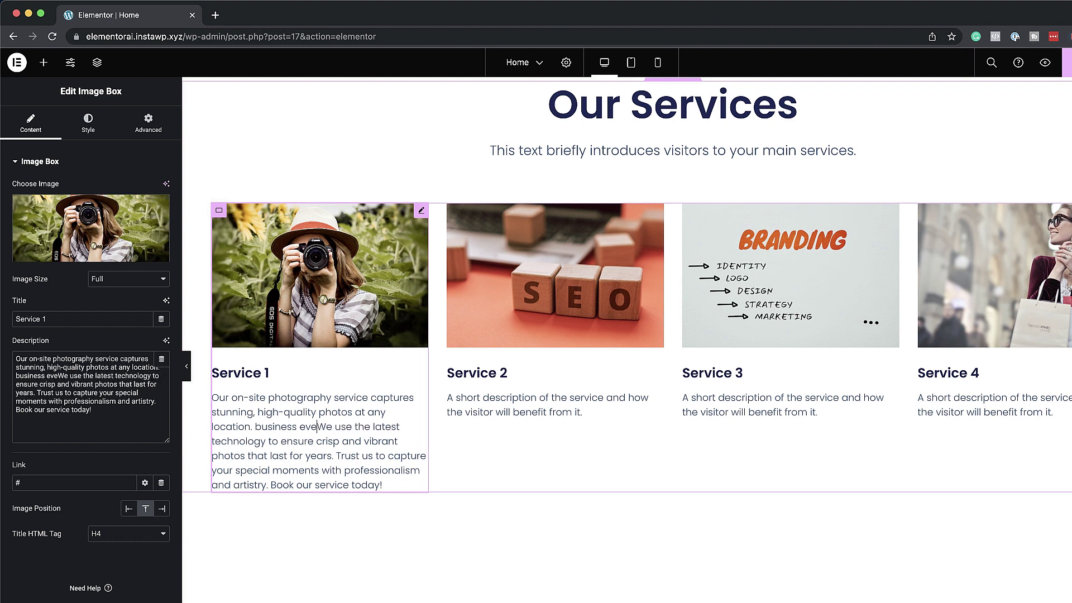
pyautogui.press('BackSpace')
pyautogui.press('BackSpace')
pyautogui.press('BackSpace')
pyautogui.press('BackSpace')
pyautogui.press('BackSpace')
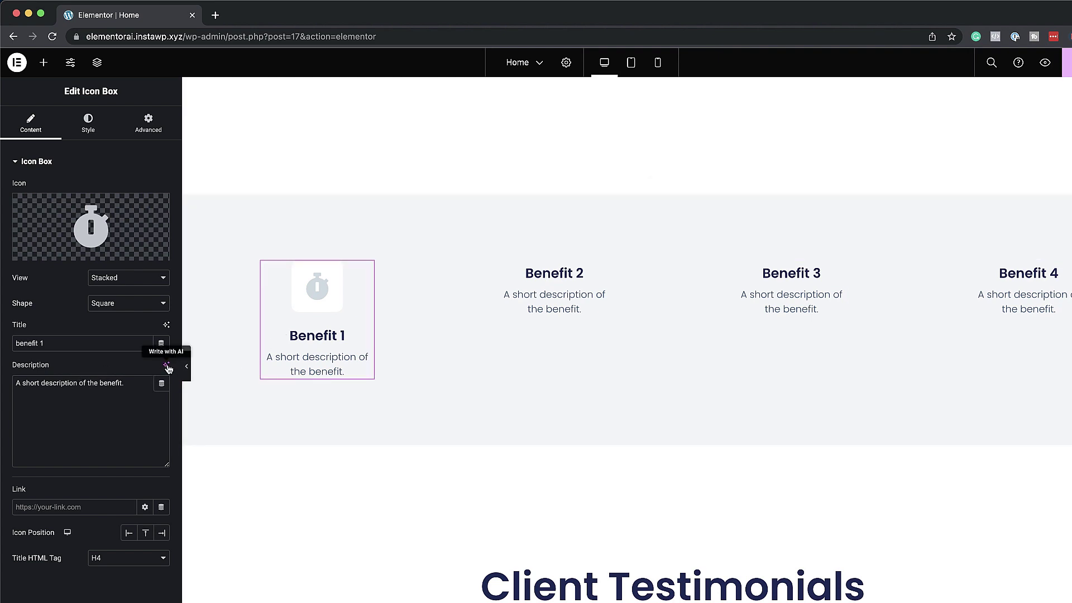
# - Generate an AI description from the prompt 'rewrite quick turnaround service' and use it for Benefit 1
pyautogui.click(166, 365)
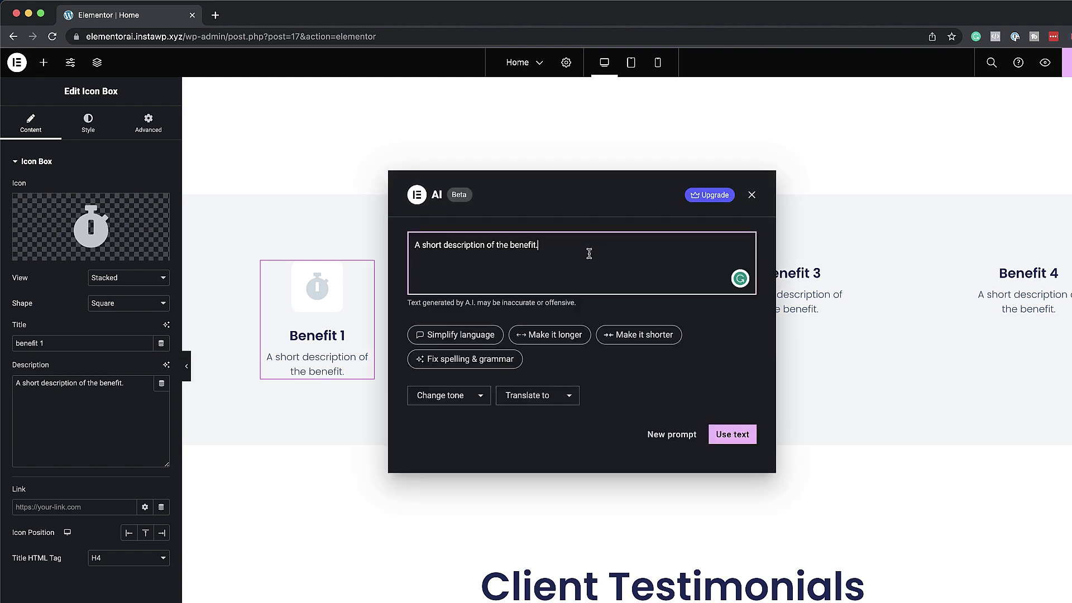
pyautogui.tripleClick(557, 245)
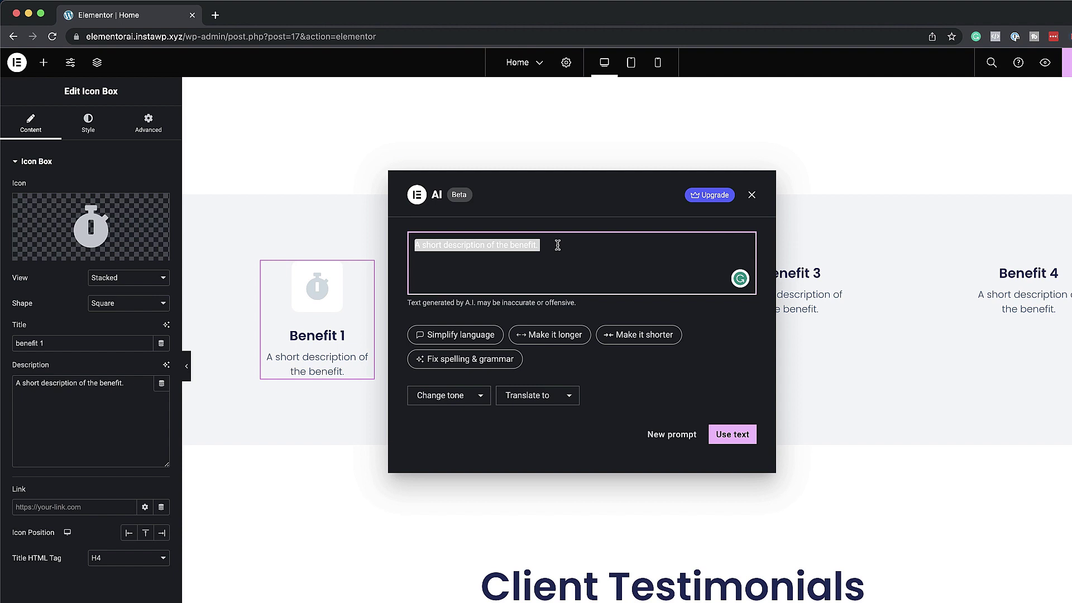
pyautogui.write('rewrite quick turnaround service')
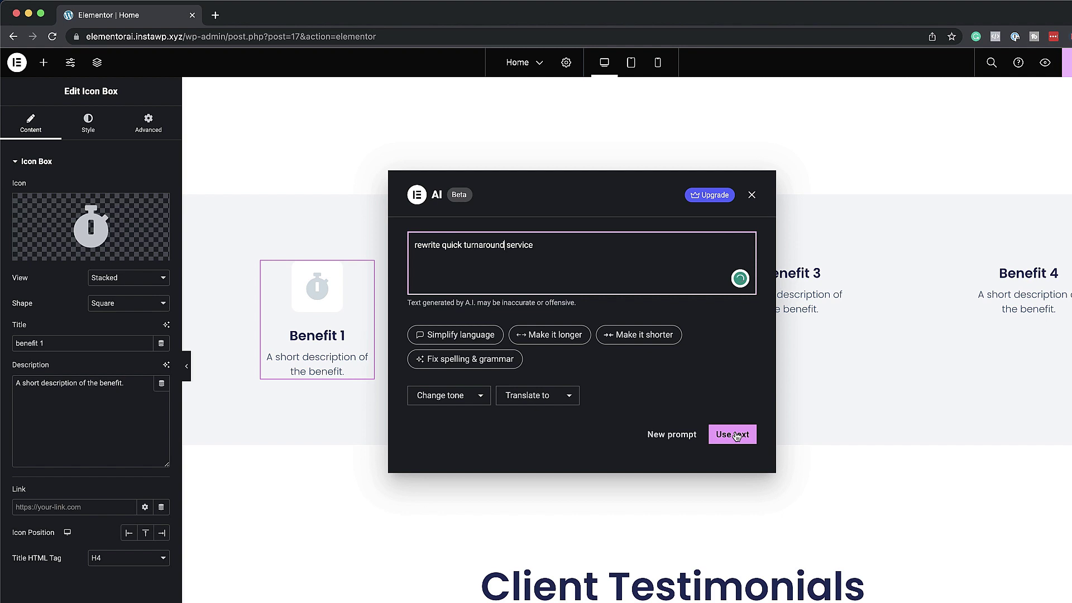
pyautogui.tripleClick(584, 249)
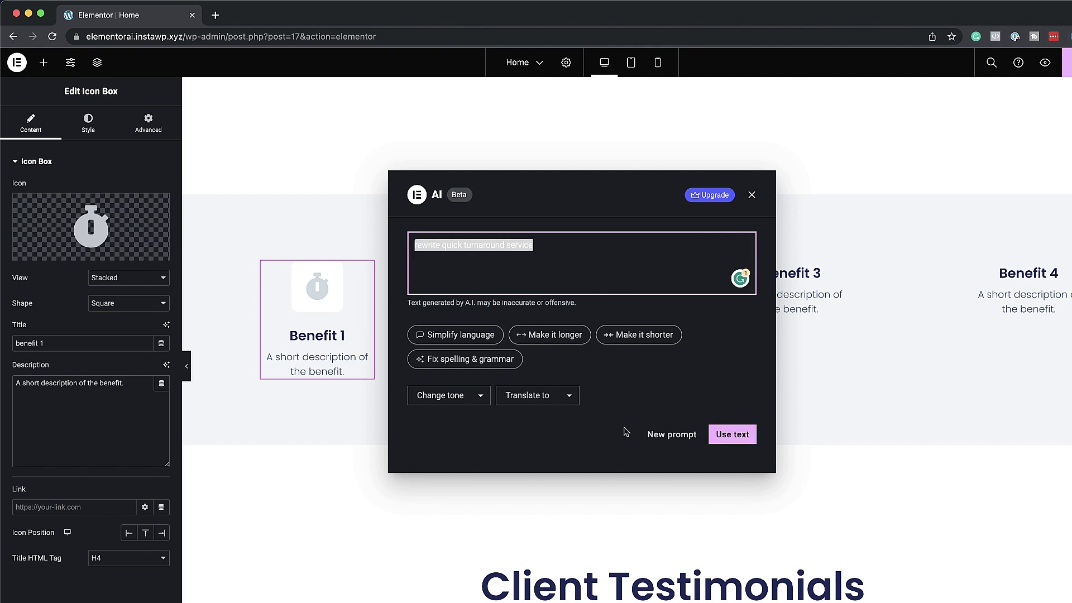
pyautogui.click(672, 434)
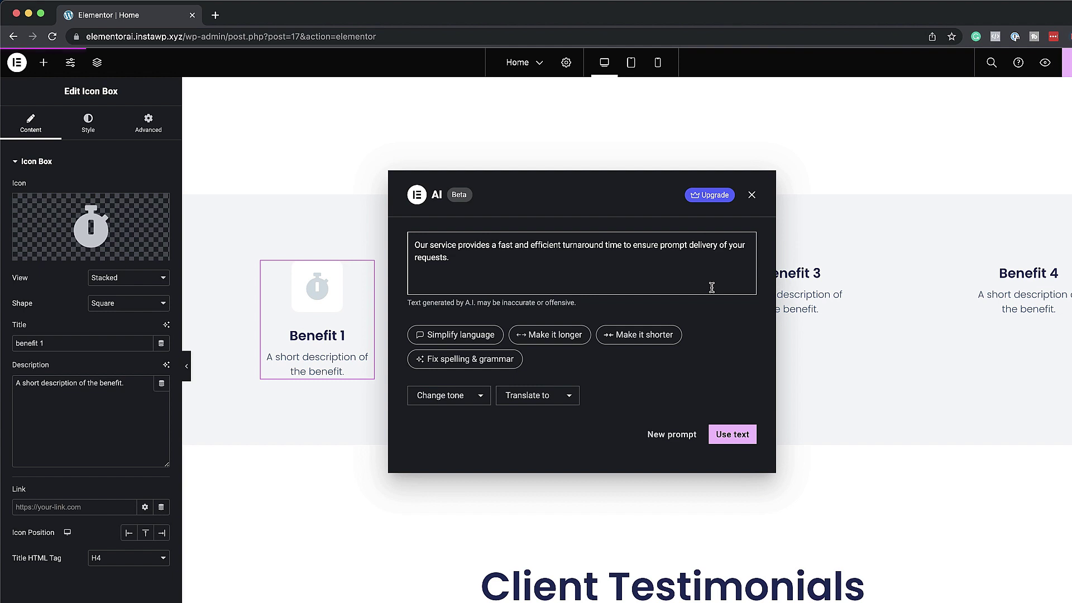
pyautogui.click(730, 435)
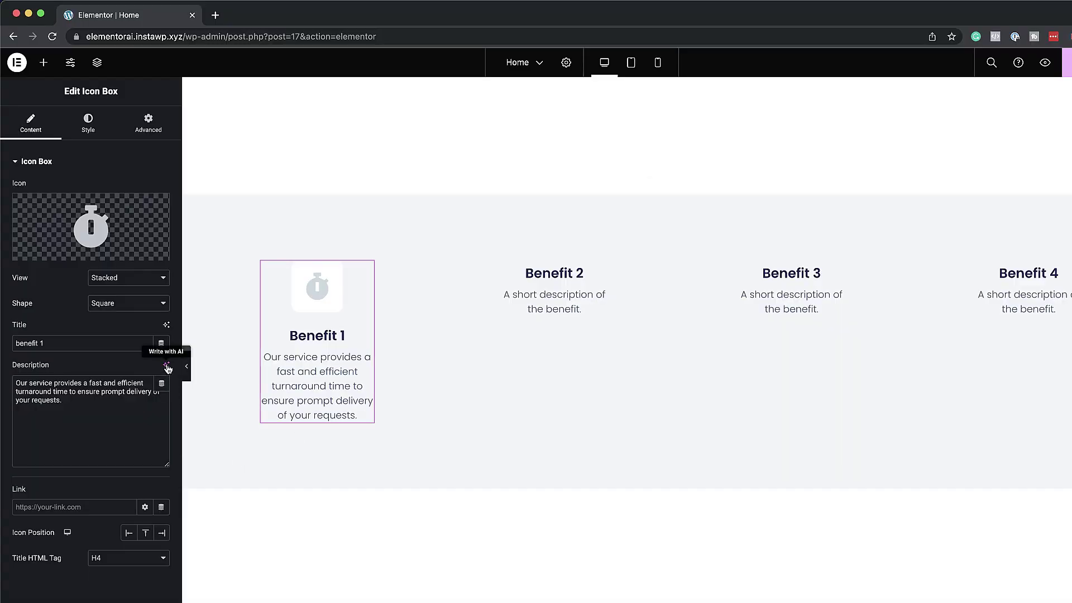
pyautogui.click(167, 367)
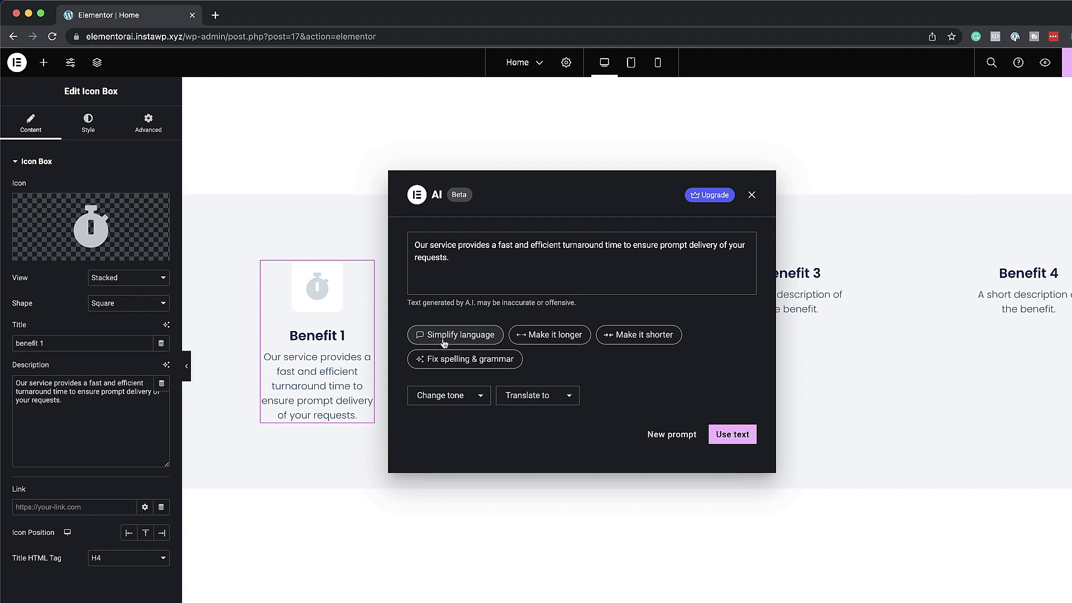
pyautogui.click(549, 343)
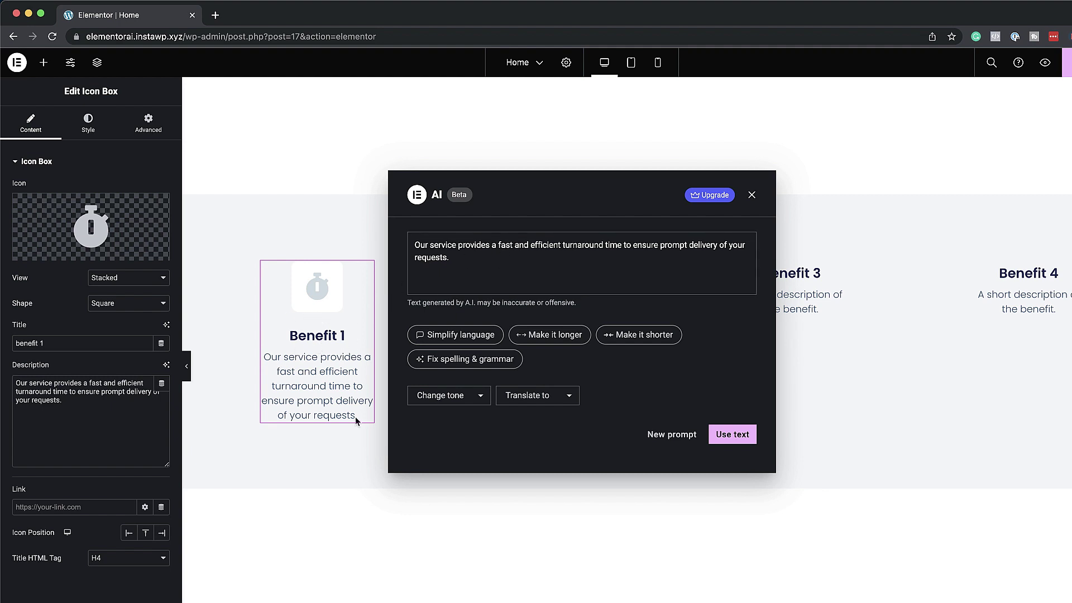
pyautogui.click(752, 194)
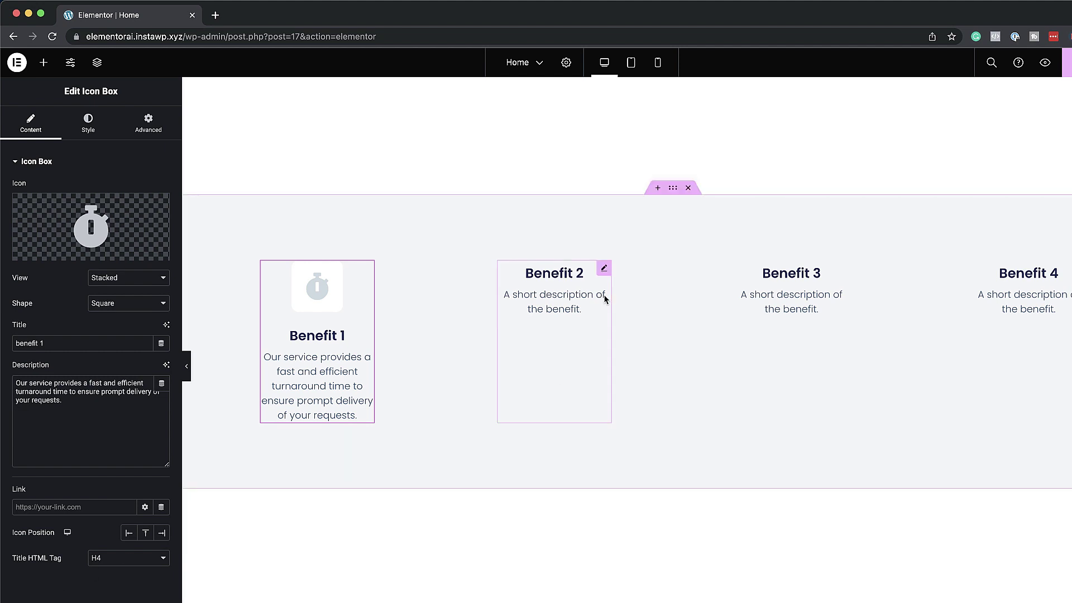
pyautogui.scroll(-4, 628, 454)
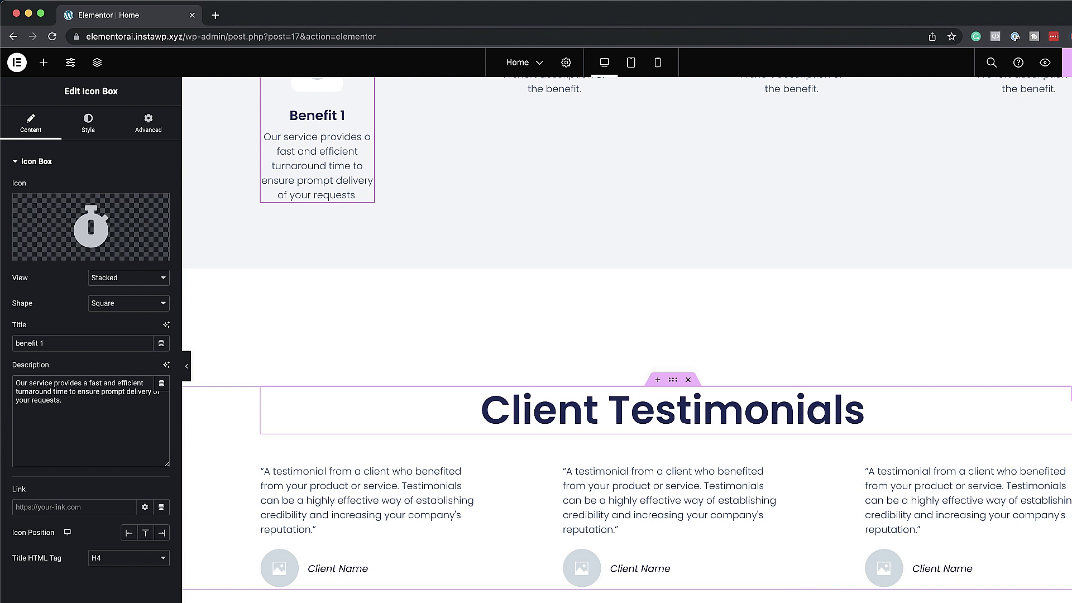
# - Add an HTML widget below the Client Testimonials heading
pyautogui.click(848, 407)
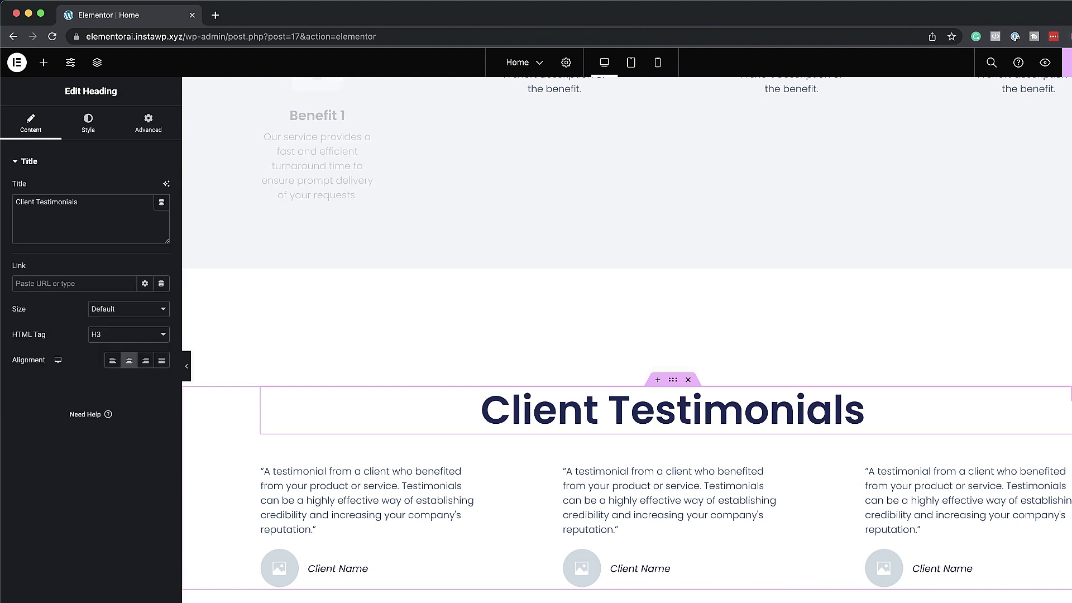
pyautogui.click(43, 62)
pyautogui.click(94, 147)
pyautogui.write('ht')
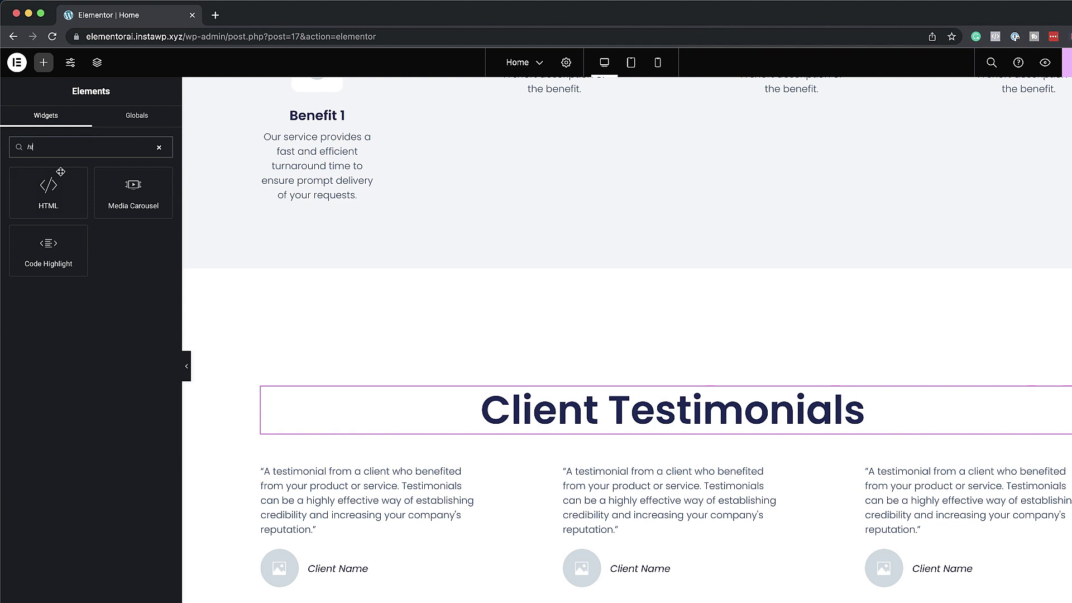
pyautogui.moveTo(60, 172); pyautogui.dragTo(675, 438)
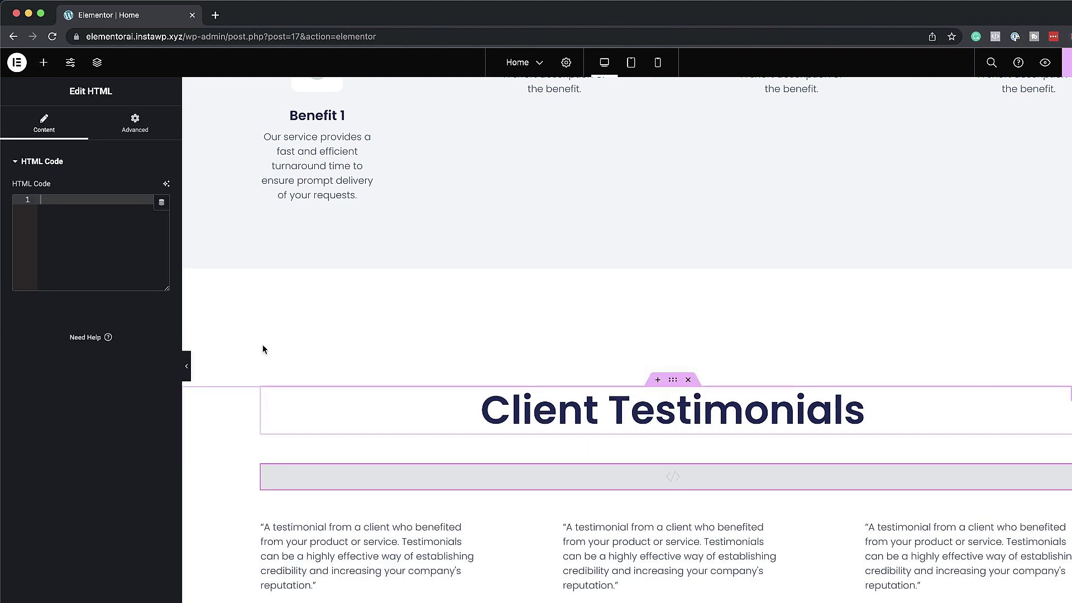
# - Have AI generate a Facebook Pixel embed snippet for the HTML widget
pyautogui.click(166, 184)
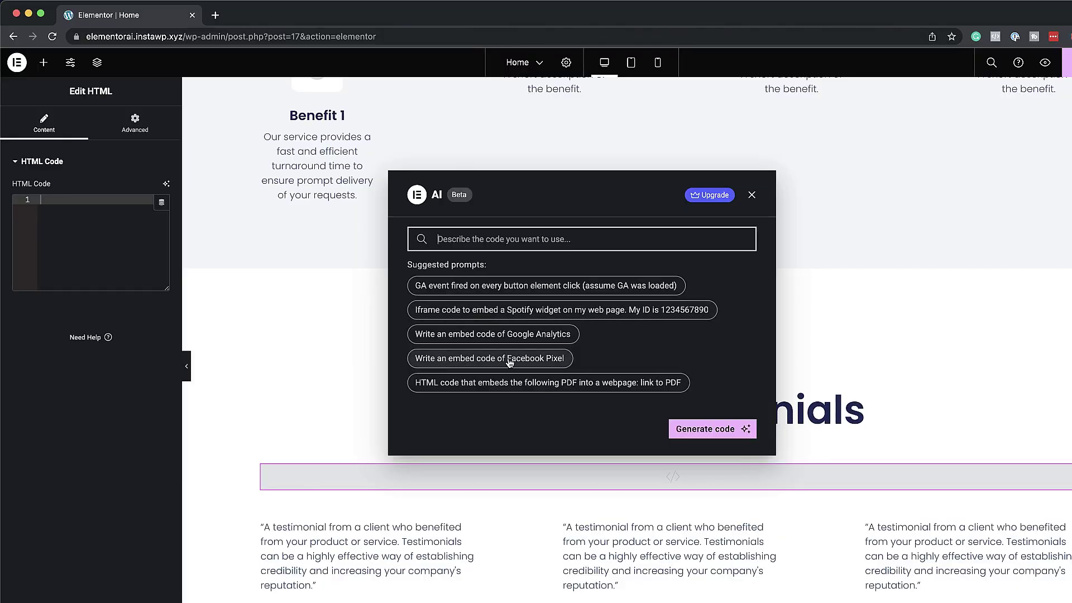
pyautogui.click(512, 360)
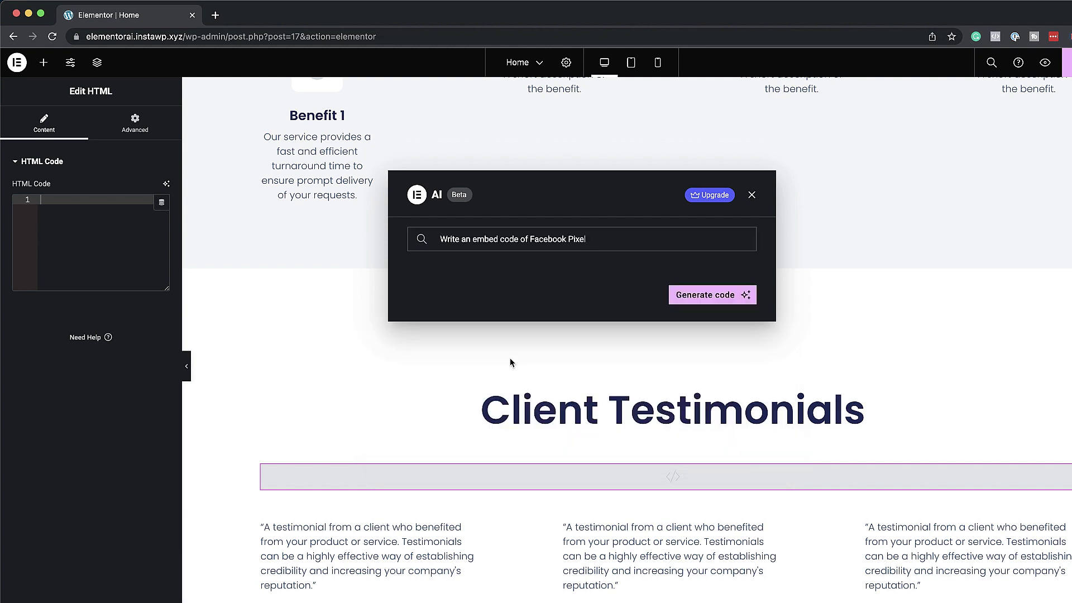
pyautogui.click(748, 296)
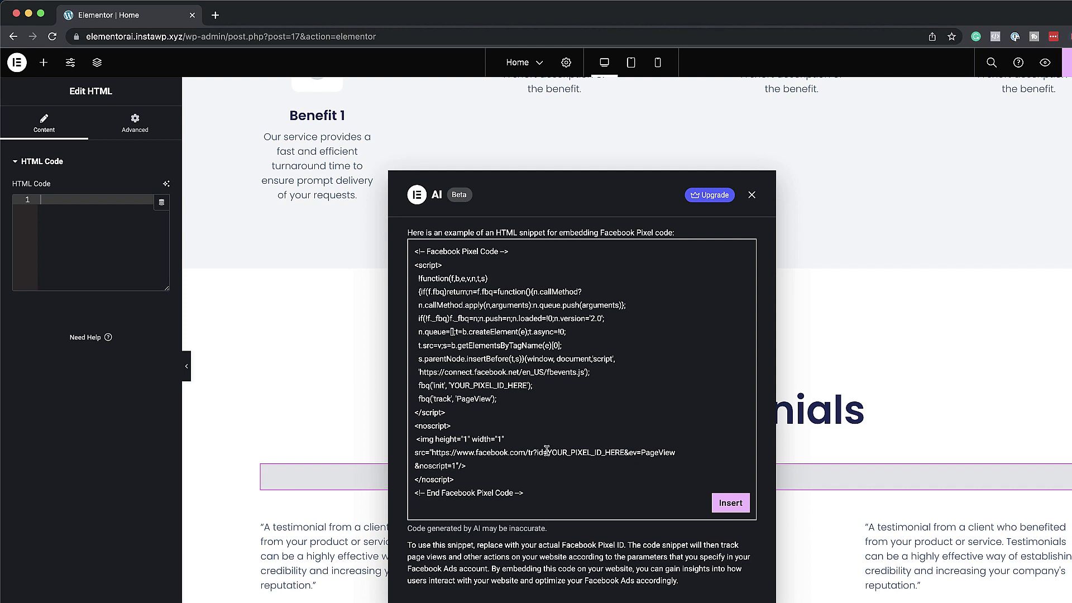
pyautogui.moveTo(547, 452); pyautogui.dragTo(623, 452)
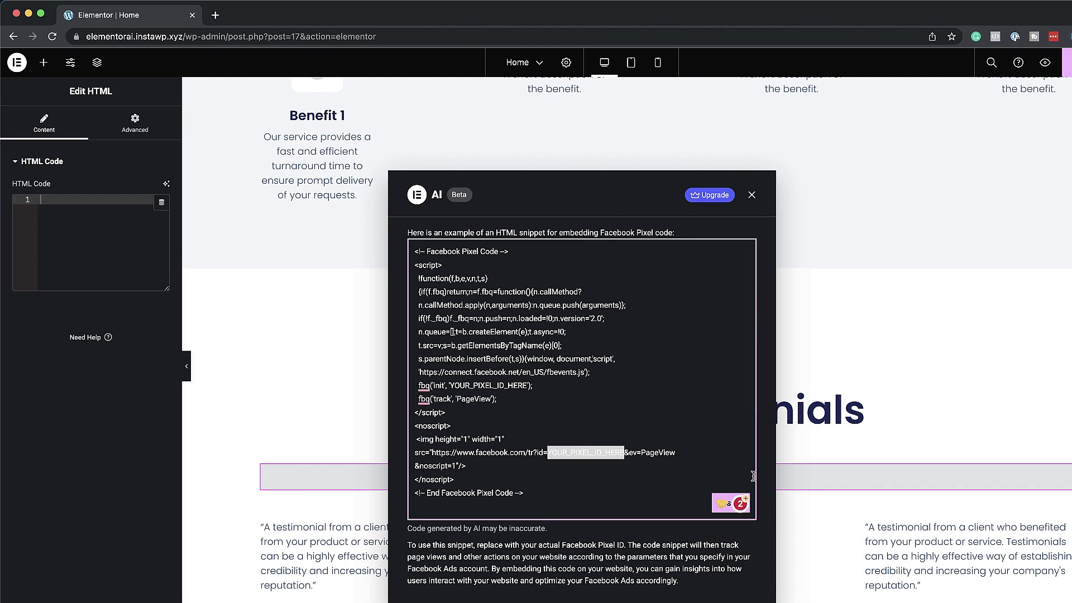
pyautogui.click(720, 504)
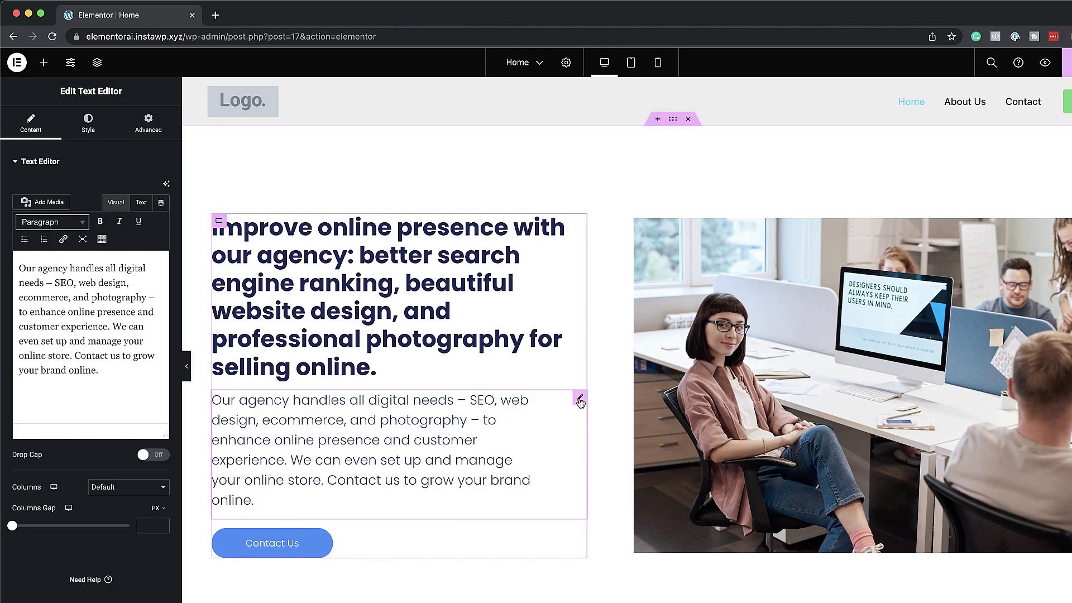
# - Ask the AI writer to translate the hero paragraph into Spanish
pyautogui.click(166, 184)
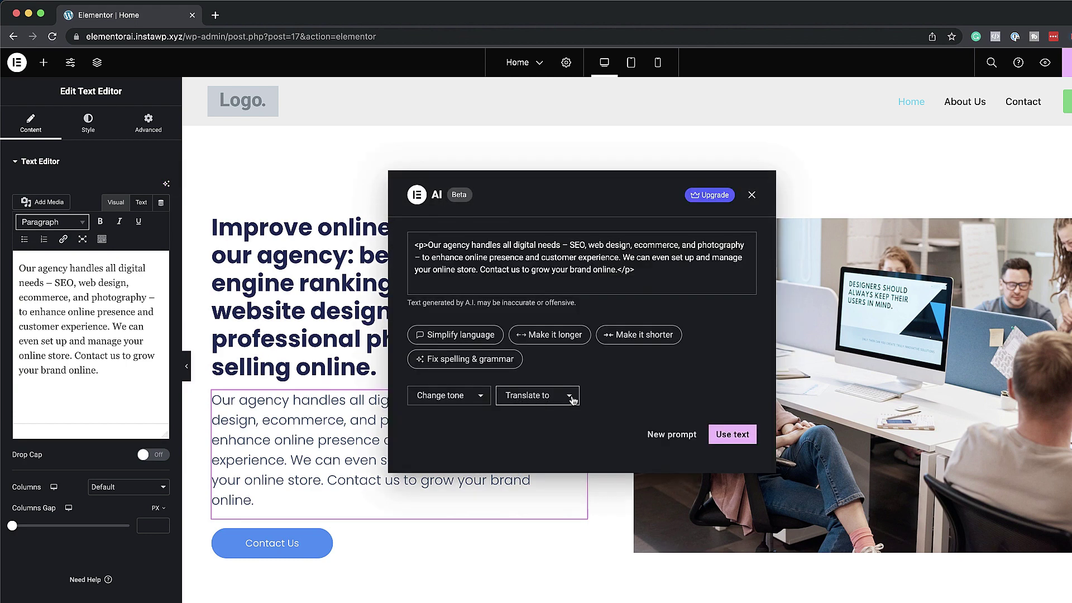
pyautogui.click(570, 397)
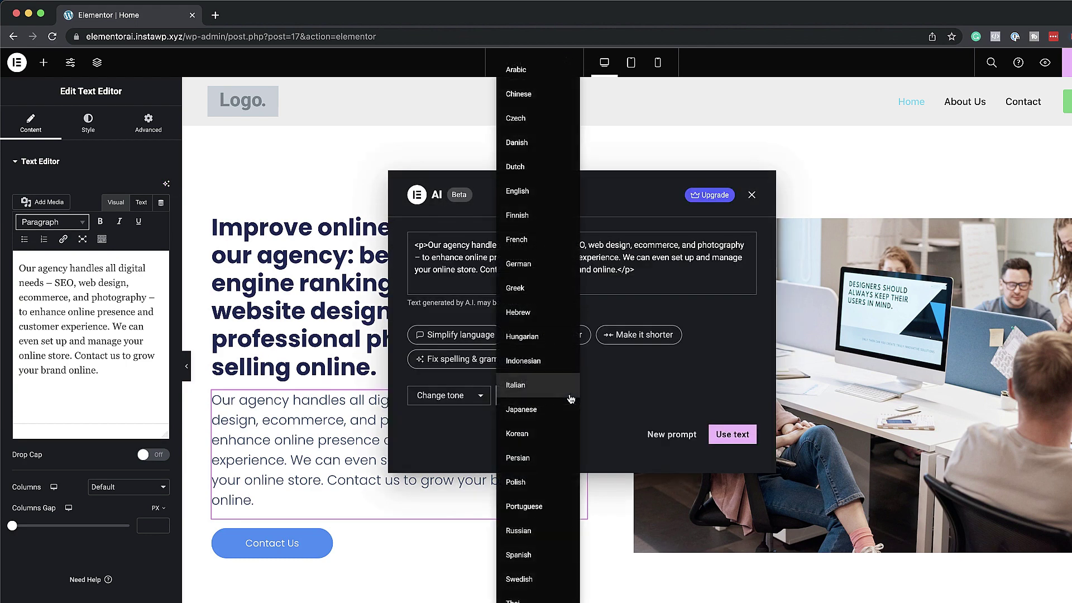
pyautogui.click(546, 554)
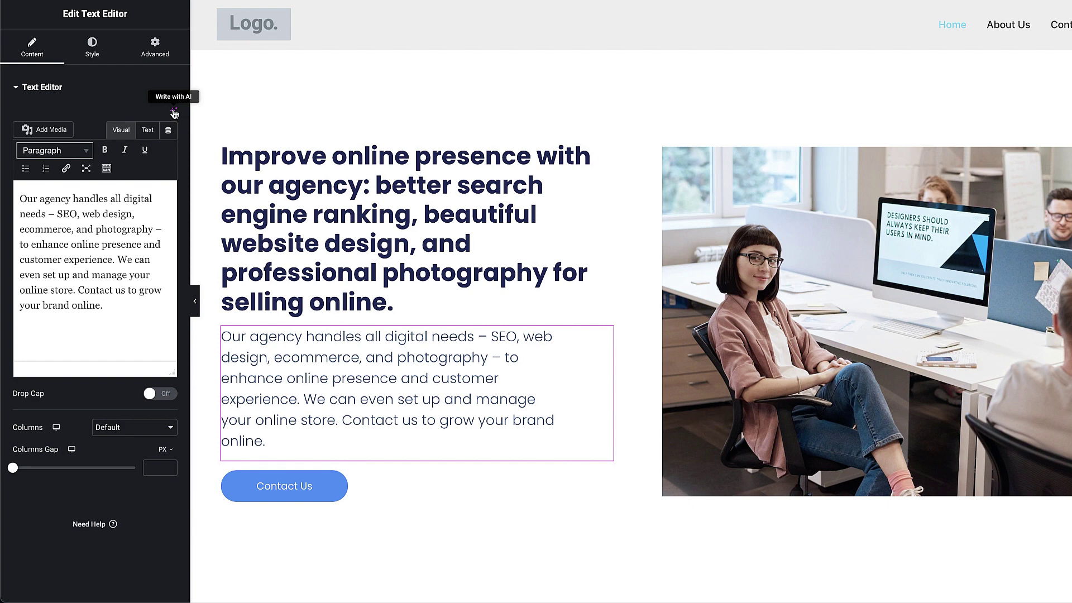
# - Have AI rewrite the hero paragraph in a Friendly tone, keeping the original unchanged
pyautogui.click(174, 112)
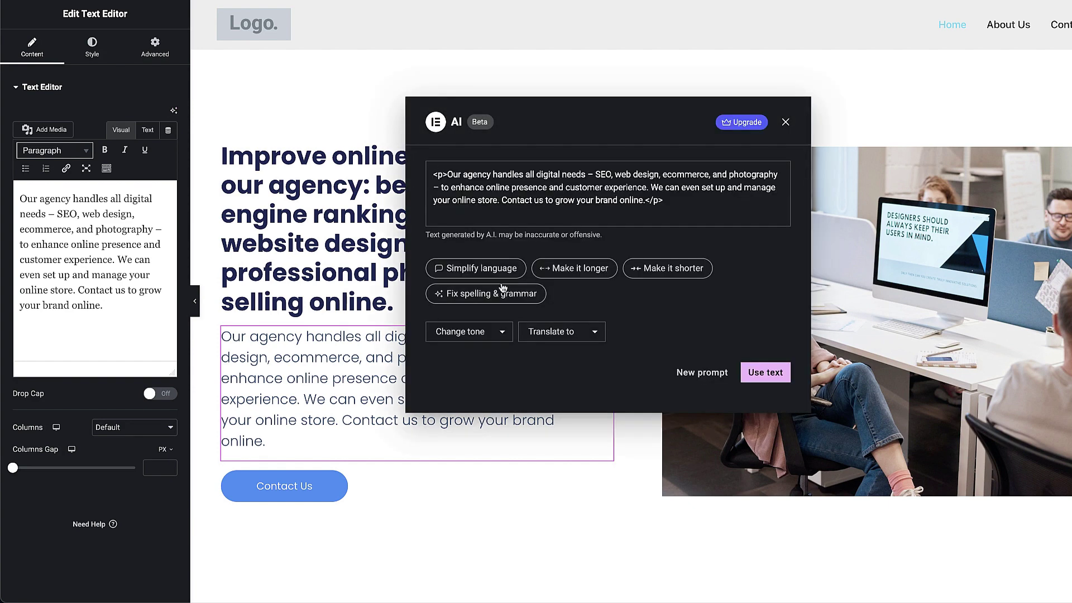
pyautogui.click(505, 333)
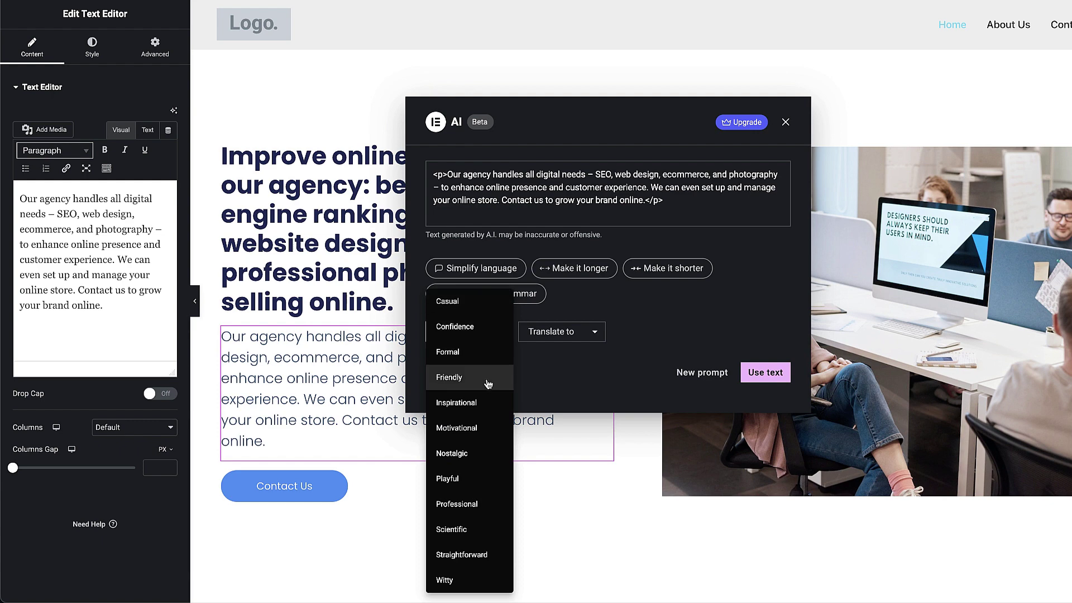
pyautogui.click(449, 377)
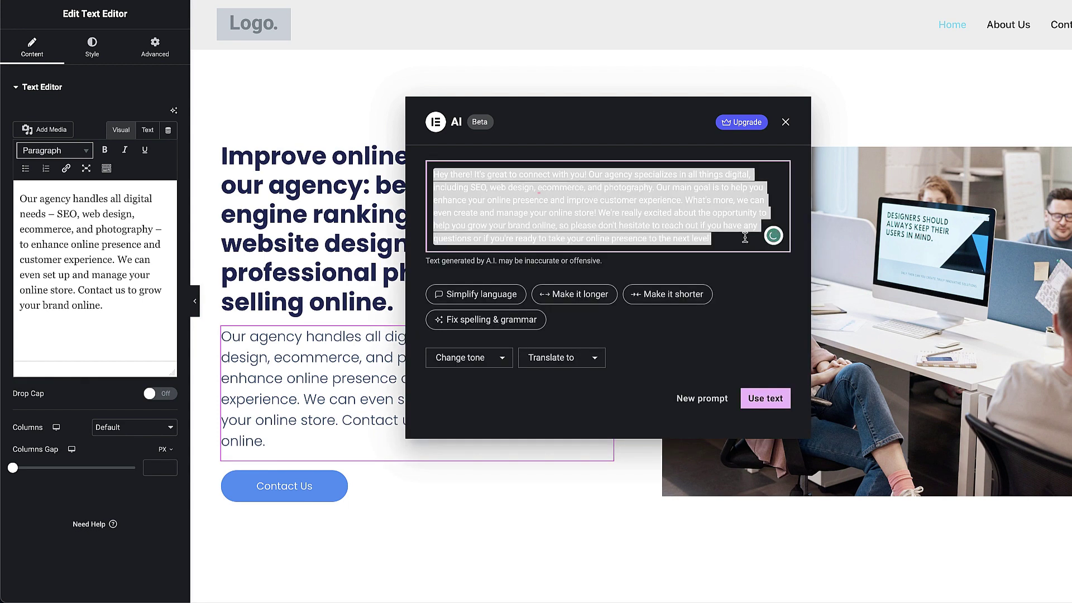
pyautogui.press('Escape')
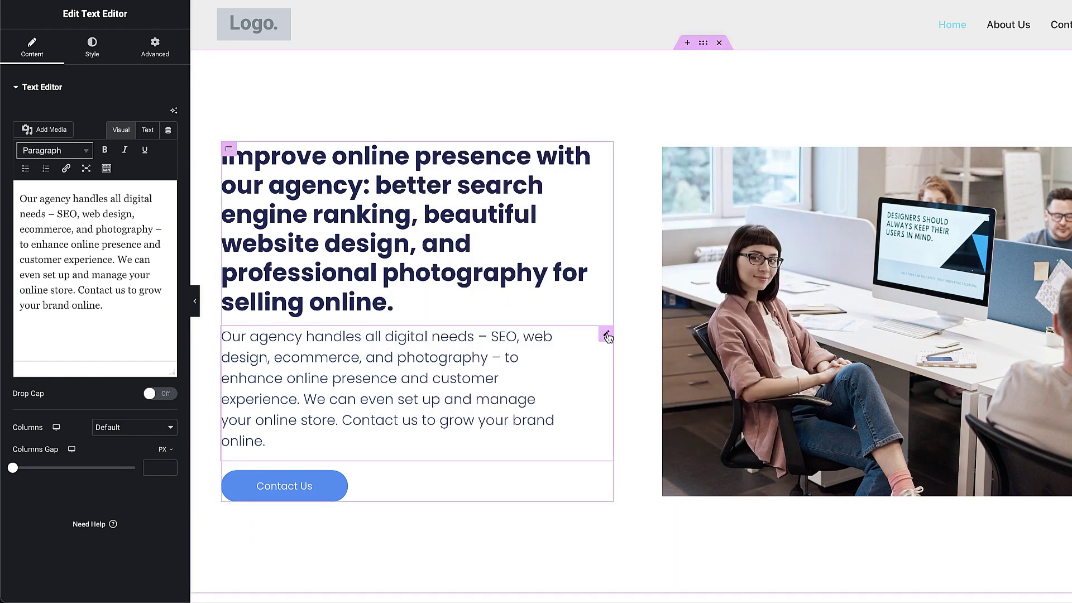
# - Duplicate the hero paragraph, paste the friendly rewrite into the first copy and delete its greeting
pyautogui.hotkey('ctrl', 'd')
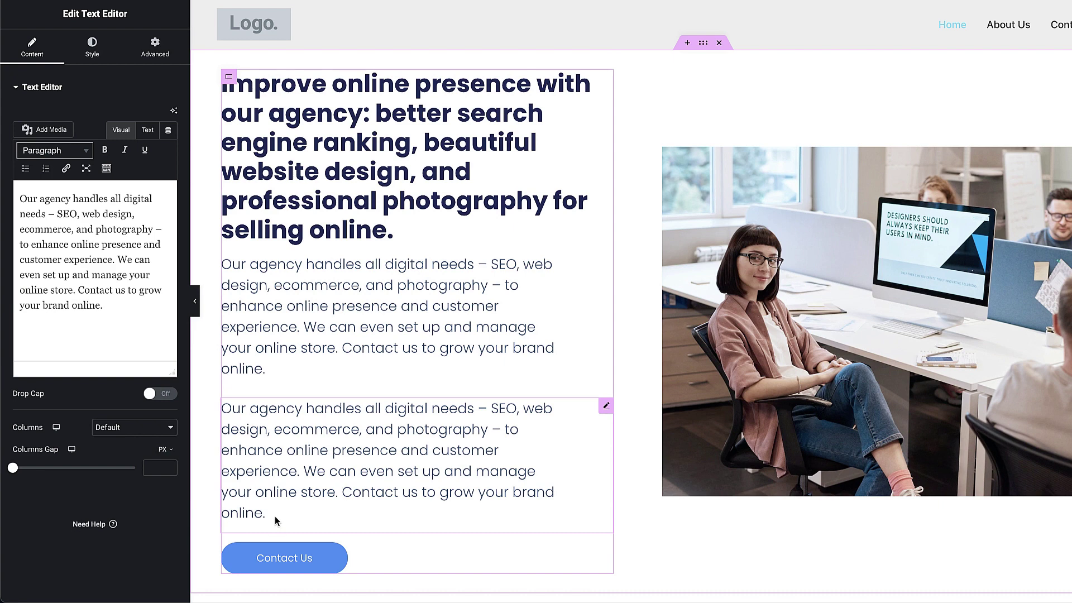
pyautogui.moveTo(275, 509); pyautogui.dragTo(308, 361)
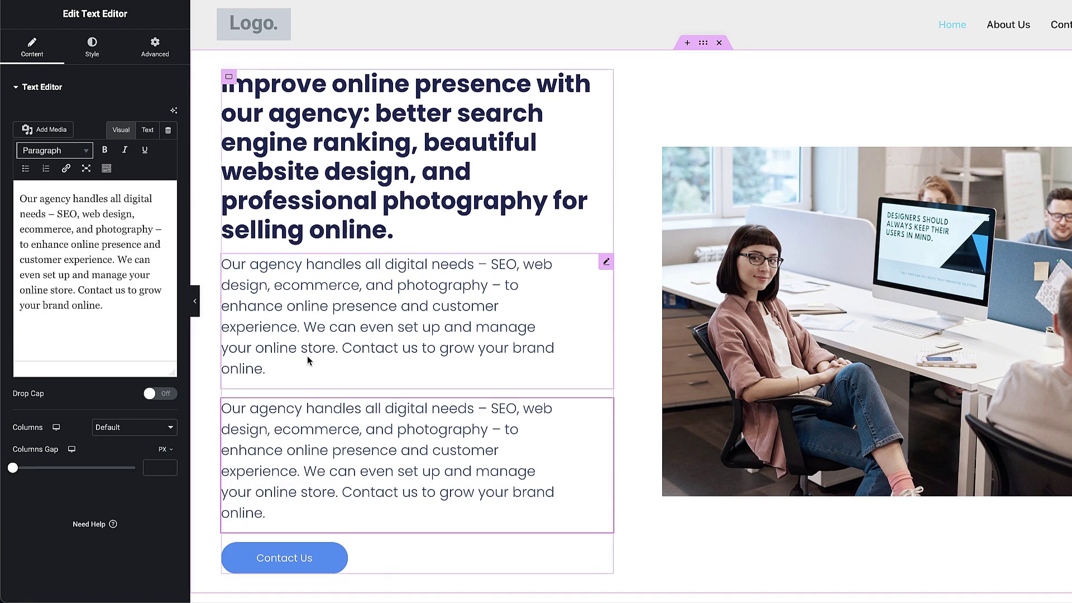
pyautogui.click(297, 368)
pyautogui.hotkey('ctrl', 'a')
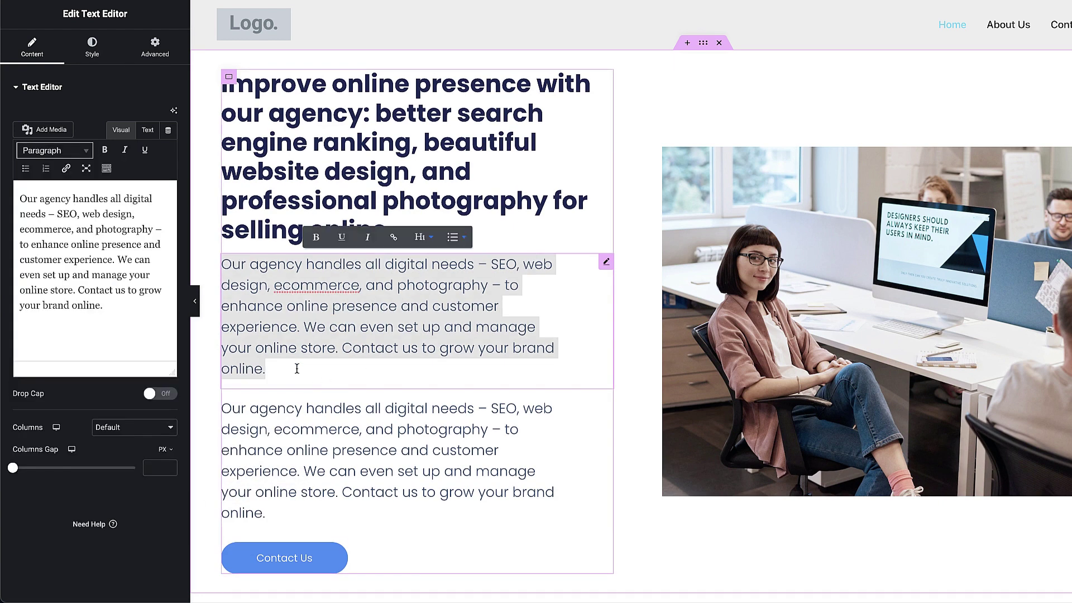
pyautogui.write("Hey there! It's great to connect with you! Our agency specializes in all things digital, including SEO, web design, ecommerce, and photography. Our main goal is to help you enhance your online presence and improve customer experience. What's more, we can even create and manage your online store! We're really excited about the opportunity to help you grow your brand online, so please don't hesitate to reach out if you have any questions or if you're ready to take your online presence to the next level!")
pyautogui.scroll(-2, 408, 369)
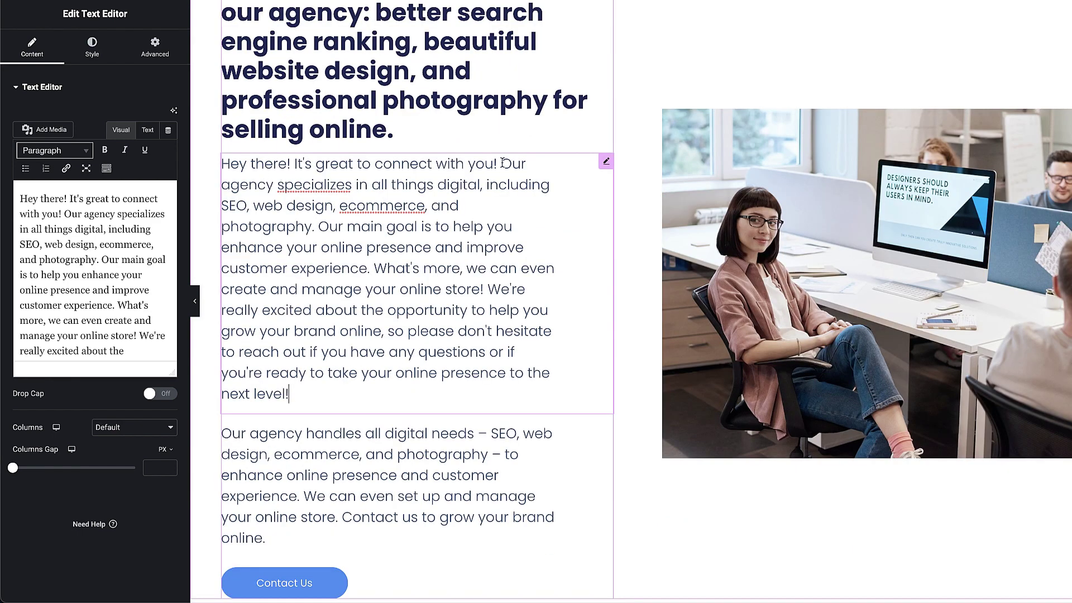
pyautogui.moveTo(503, 163); pyautogui.dragTo(221, 163)
pyautogui.press('BackSpace')
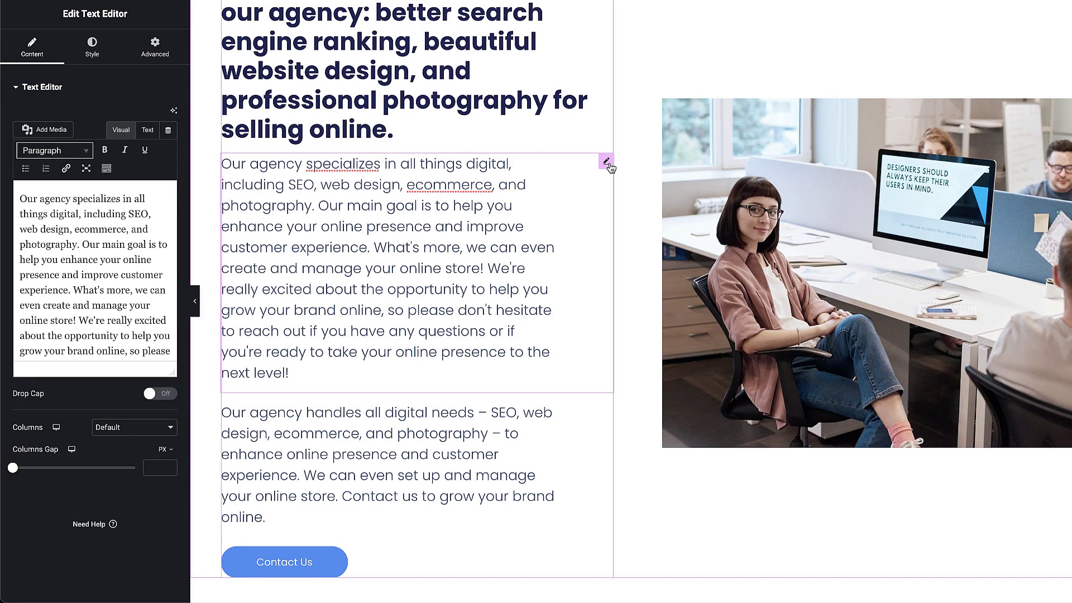
# - Finish editing the friendly paragraph and start Write with AI on it
pyautogui.click(607, 163)
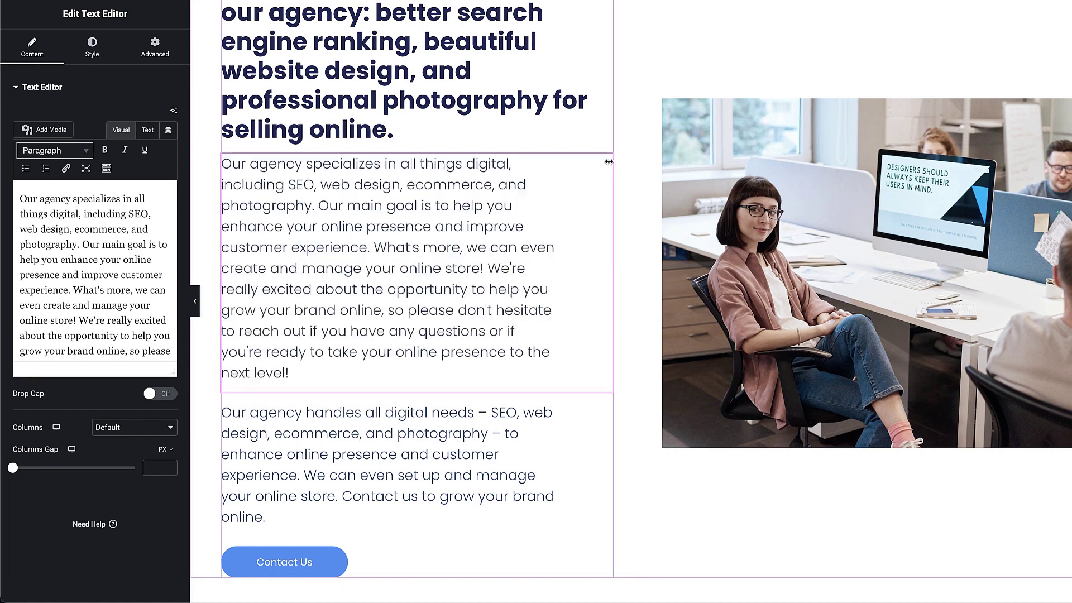
pyautogui.click(175, 111)
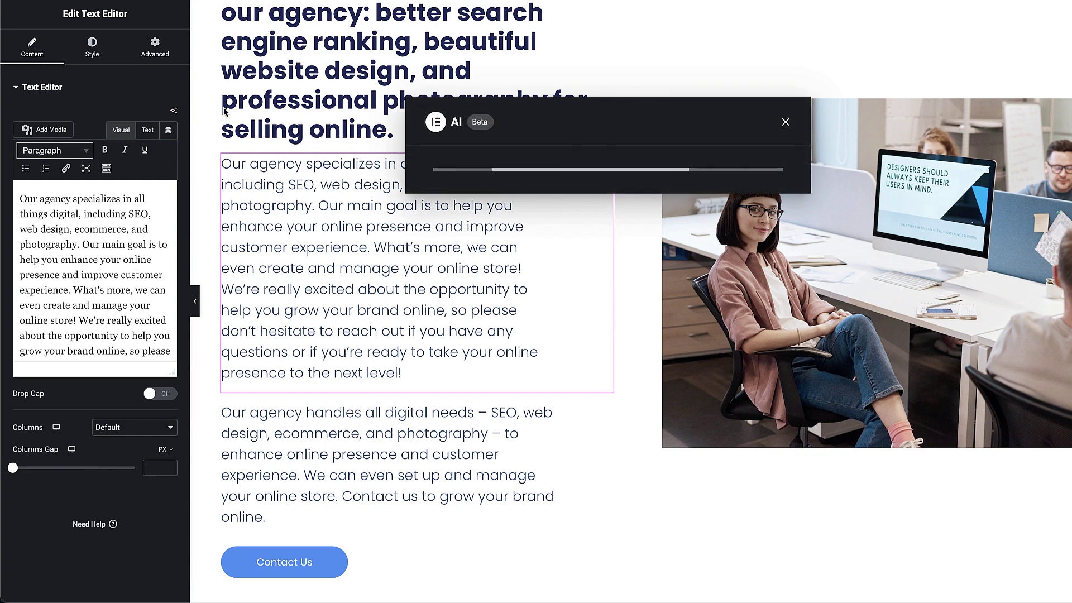